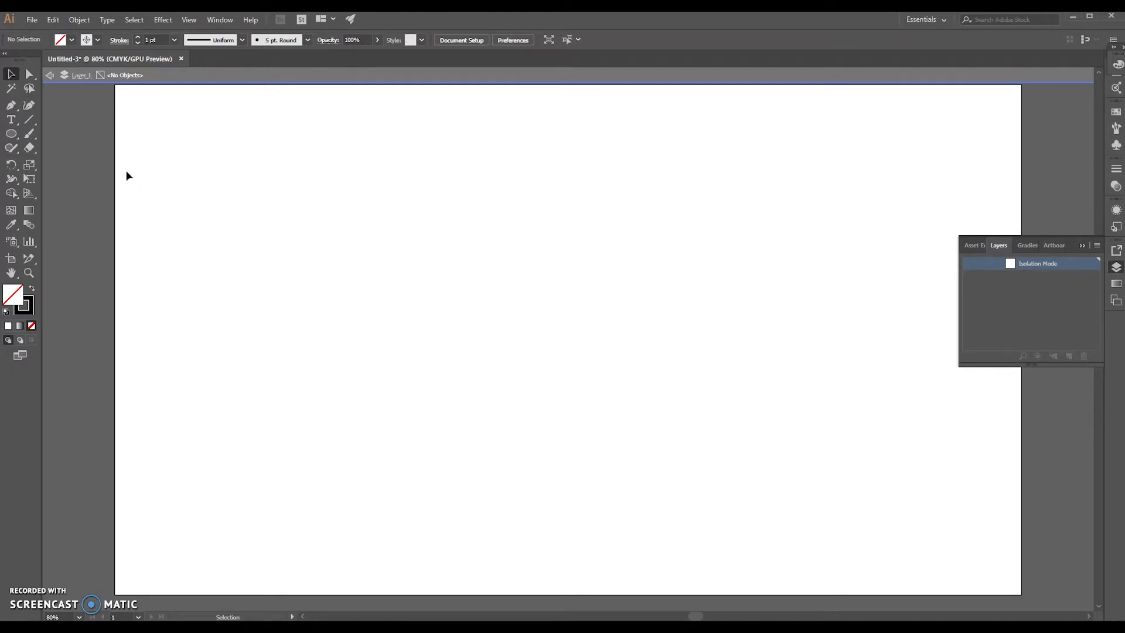
Step: Exit isolation mode back to Layer 1 and pick the Curvature tool
{"action": "left_click", "coordinate": [28, 105]}
{"action": "left_click", "coordinate": [10, 74]}
{"action": "double_click", "coordinate": [77, 130]}
{"action": "left_click", "coordinate": [28, 106]}
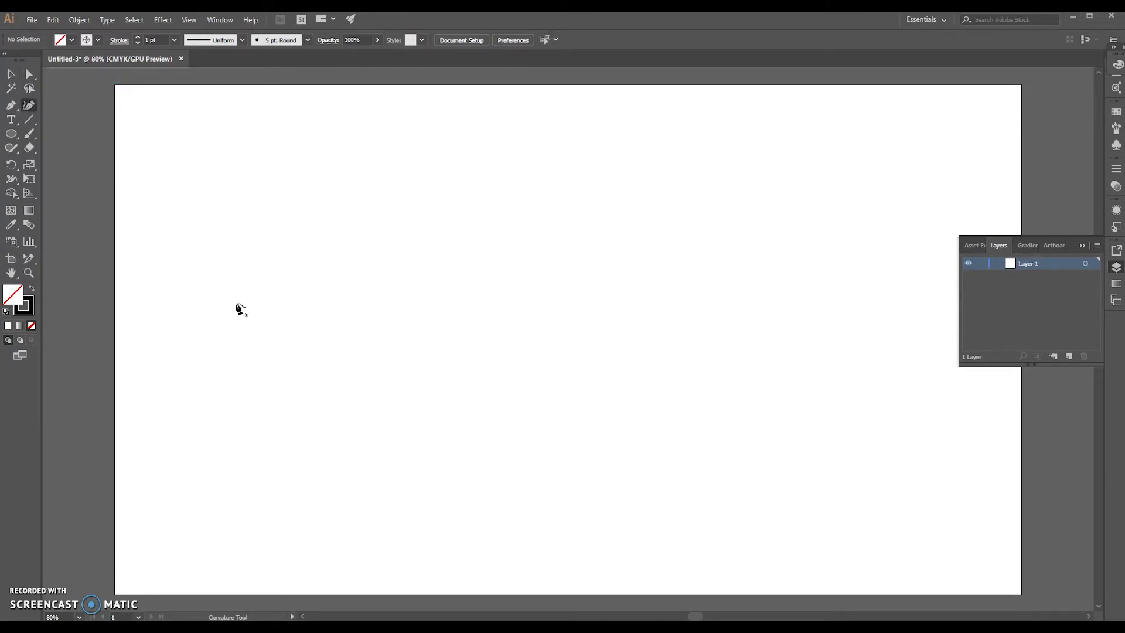
Step: Start the curvy outline along the top edge and round out its upper lobe
{"action": "left_click", "coordinate": [262, 323]}
{"action": "left_click", "coordinate": [207, 304]}
{"action": "left_click", "coordinate": [178, 238]}
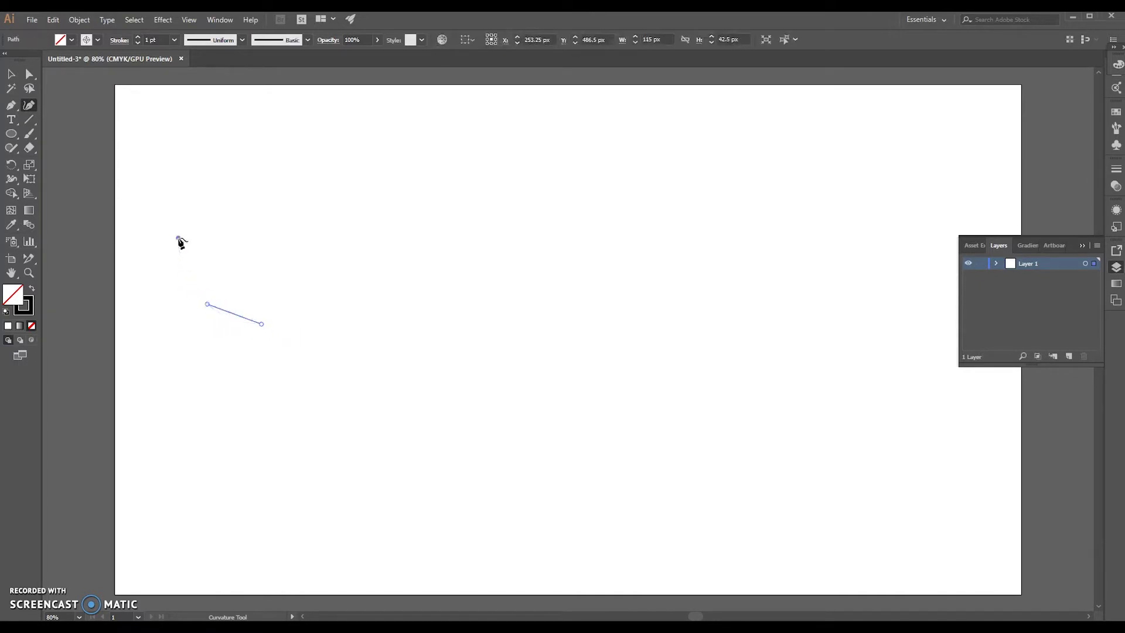
{"action": "left_click", "coordinate": [236, 242]}
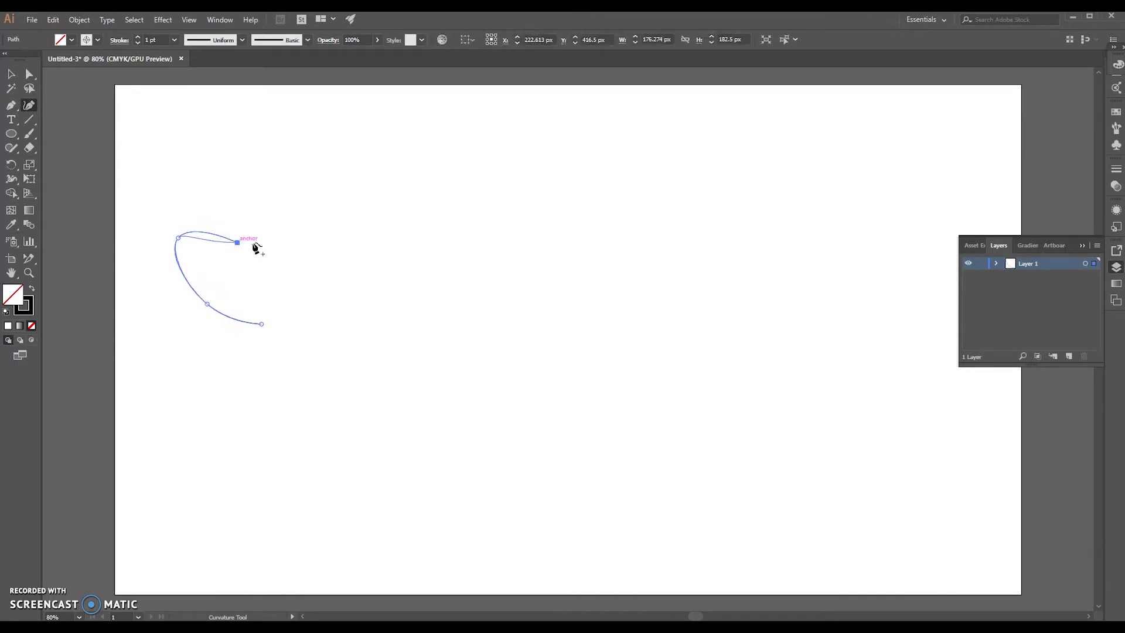
{"action": "left_click", "coordinate": [303, 254]}
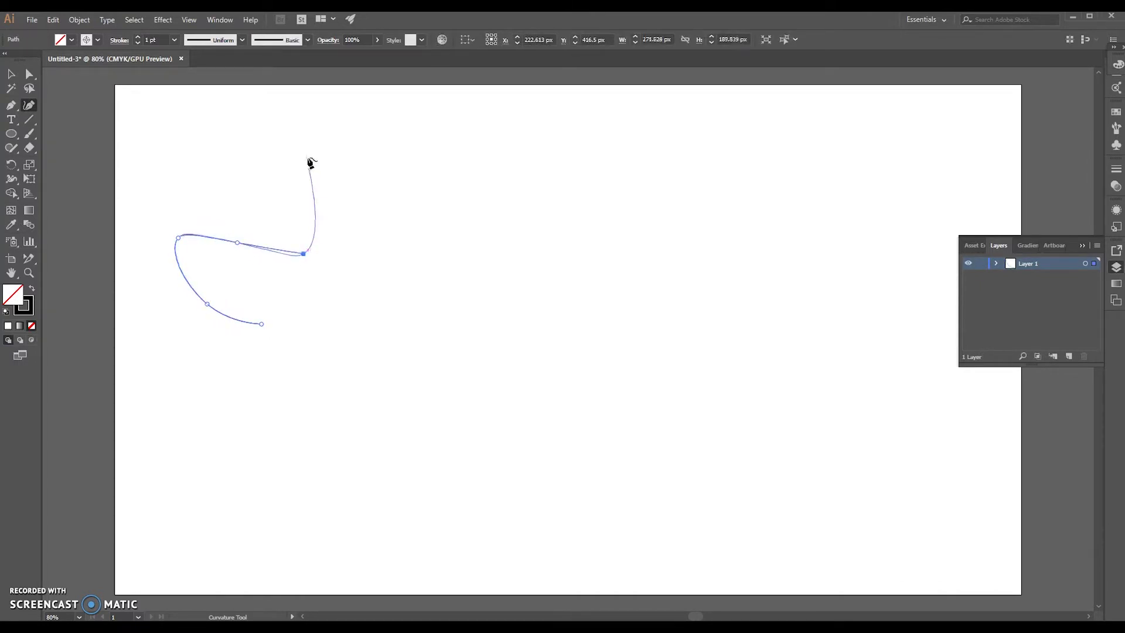
{"action": "left_click", "coordinate": [322, 209]}
{"action": "left_click", "coordinate": [344, 118]}
{"action": "left_click", "coordinate": [420, 179]}
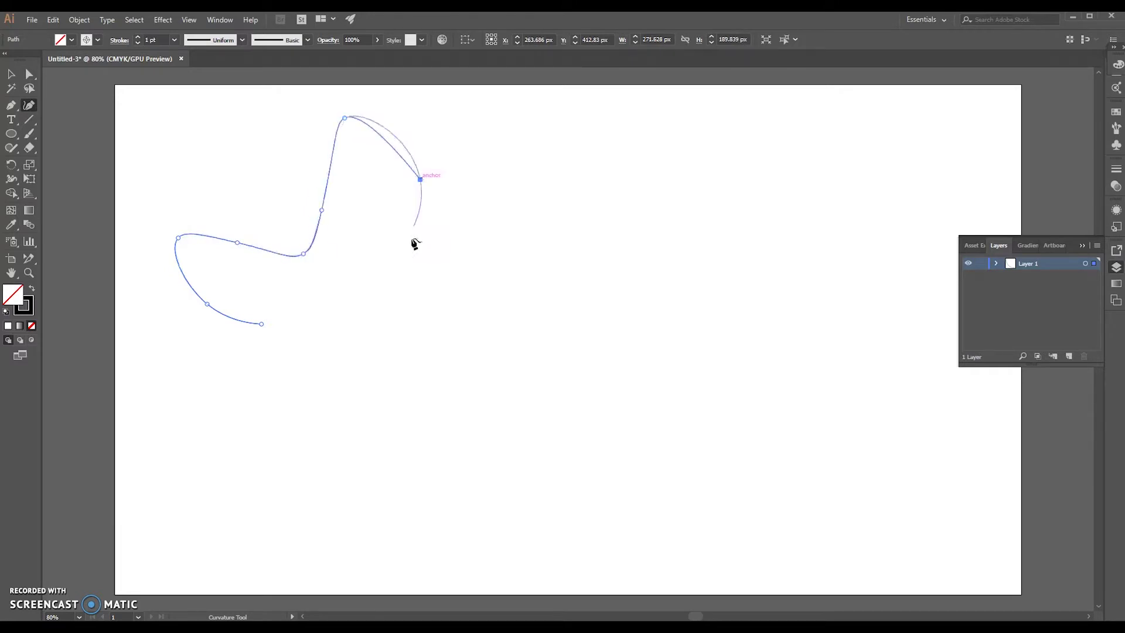
{"action": "left_click", "coordinate": [396, 271]}
Step: Continue the outline through the right and lower lobes, ending just short of its start
{"action": "left_click", "coordinate": [453, 307]}
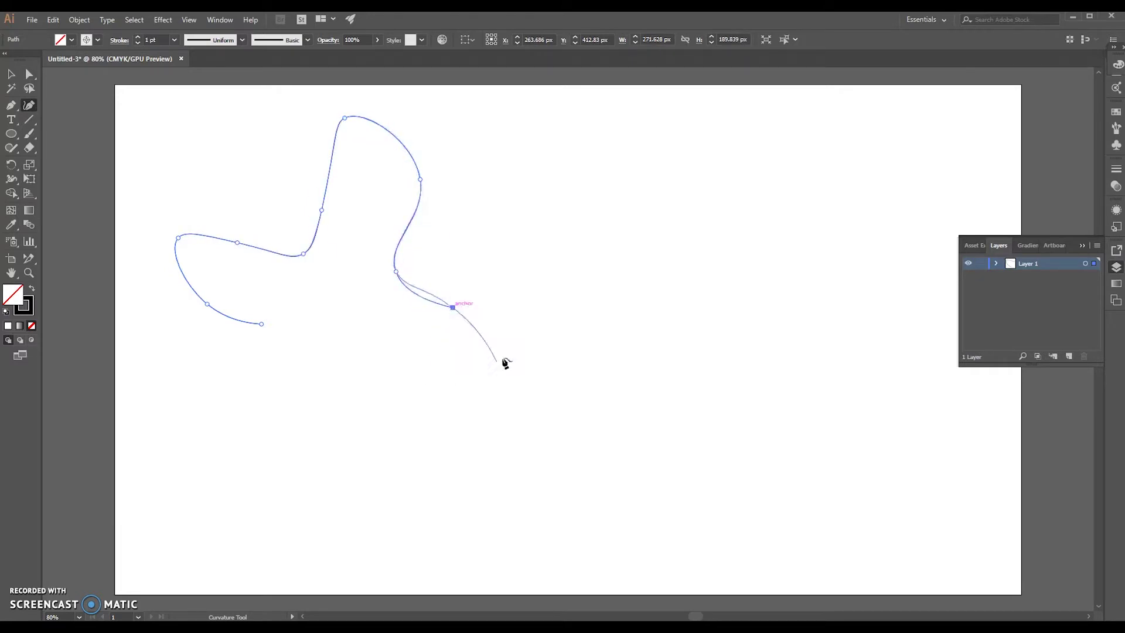
{"action": "left_click", "coordinate": [519, 340]}
{"action": "left_click", "coordinate": [449, 376]}
{"action": "left_click", "coordinate": [363, 358]}
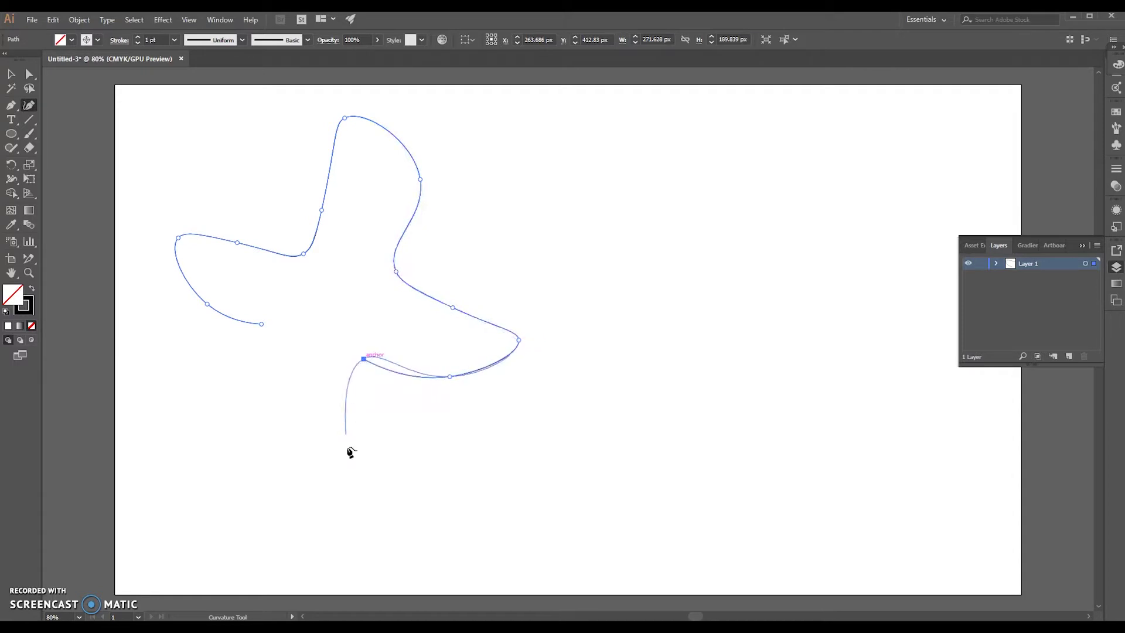
{"action": "left_click", "coordinate": [360, 462]}
{"action": "left_click", "coordinate": [279, 496]}
{"action": "left_click", "coordinate": [253, 388]}
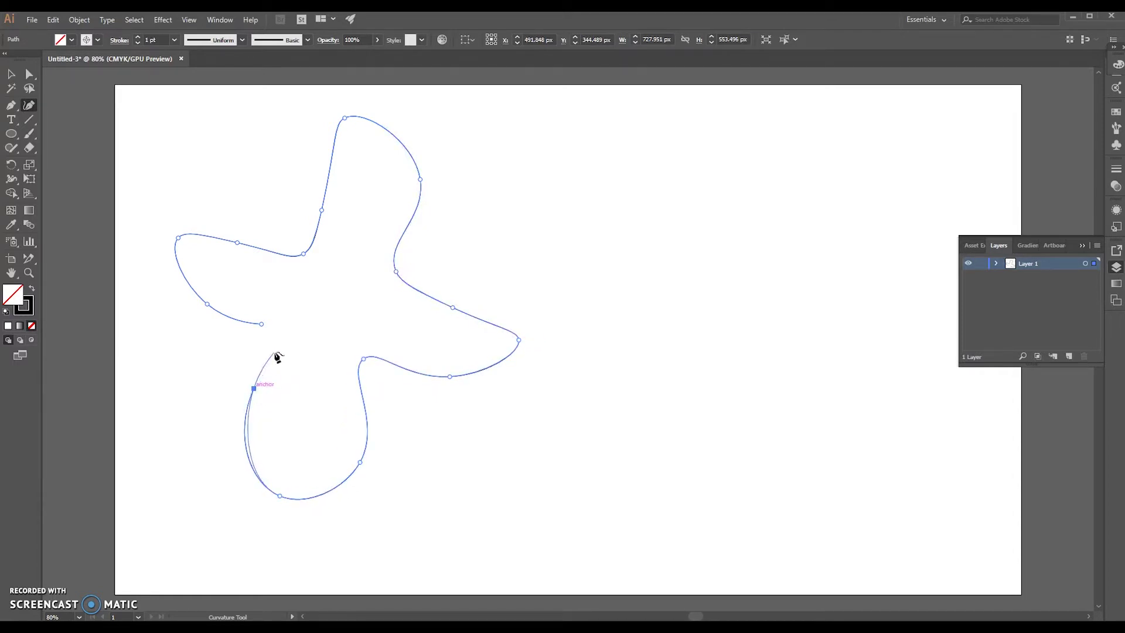
{"action": "left_click", "coordinate": [277, 350]}
{"action": "left_click", "coordinate": [269, 334]}
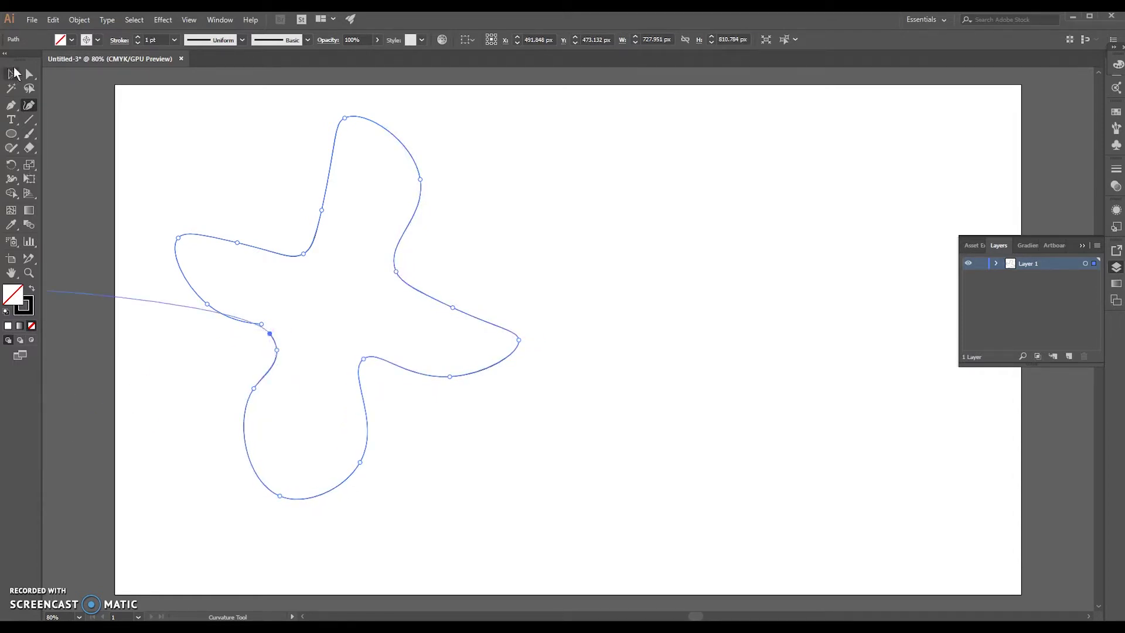
Step: Move the finished four-lobed outline lower on the artboard
{"action": "left_click", "coordinate": [14, 73]}
{"action": "left_click", "coordinate": [152, 164]}
{"action": "left_click_drag", "start_coordinate": [317, 235], "coordinate": [305, 260]}
{"action": "left_click", "coordinate": [471, 413]}
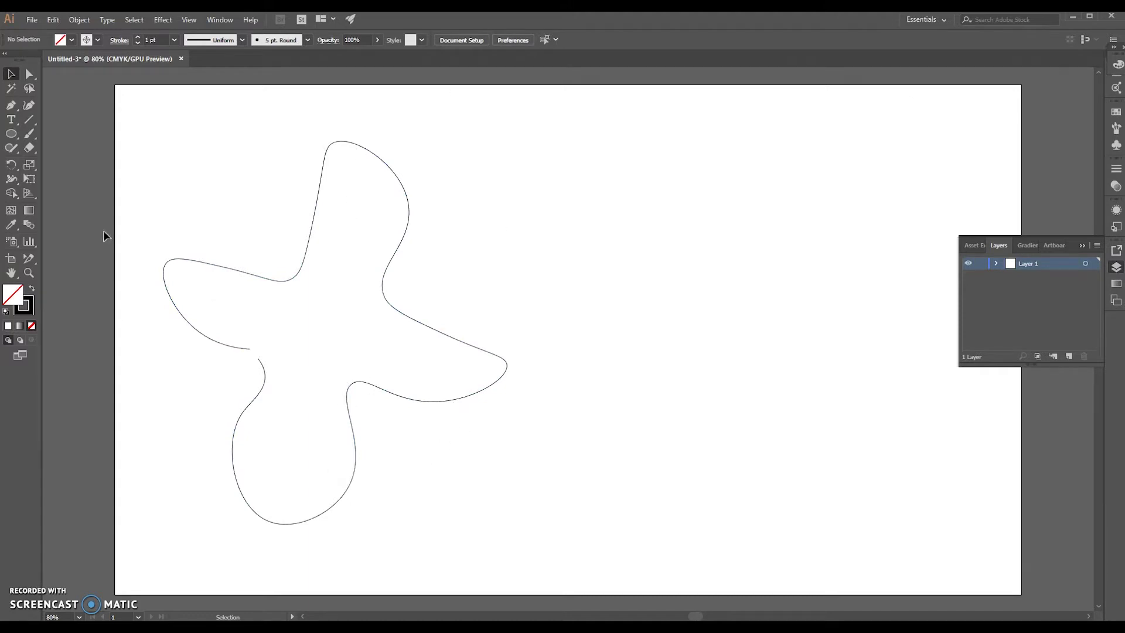
{"action": "left_click", "coordinate": [28, 107]}
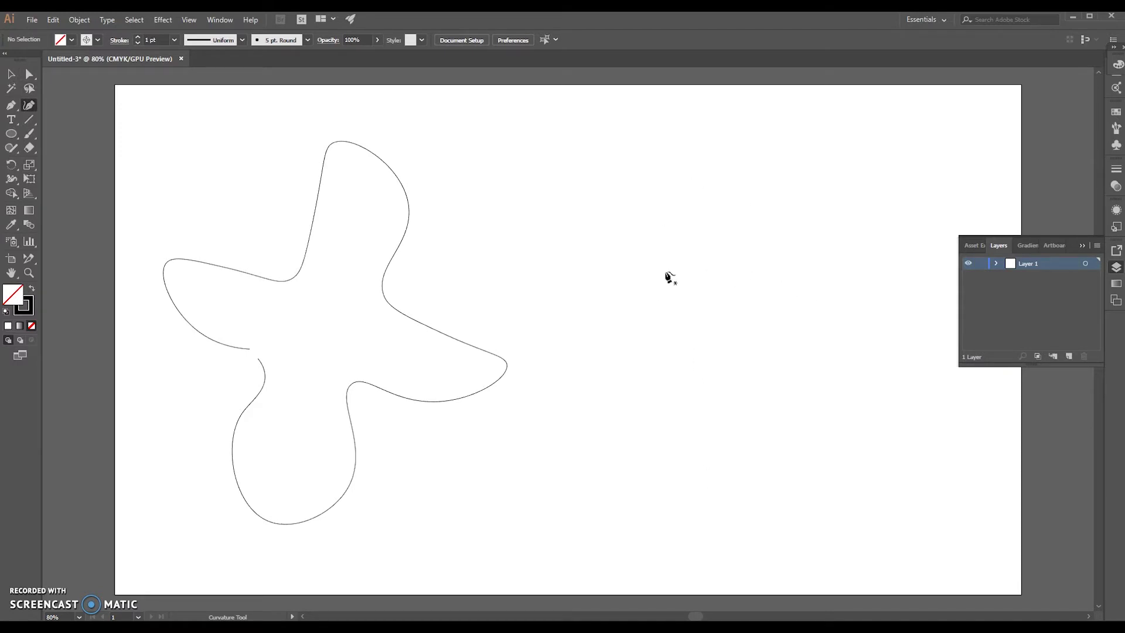
Step: Draw a wavy line on the right that bends down and curls back into a hook
{"action": "left_click", "coordinate": [624, 261]}
{"action": "left_click", "coordinate": [729, 279]}
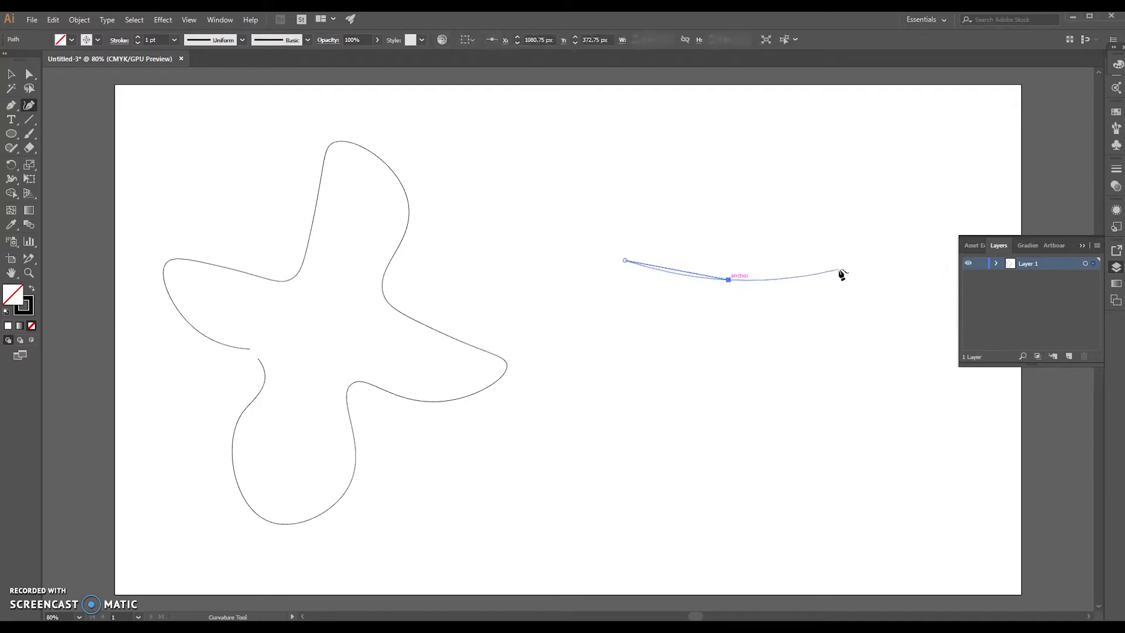
{"action": "left_click", "coordinate": [833, 275]}
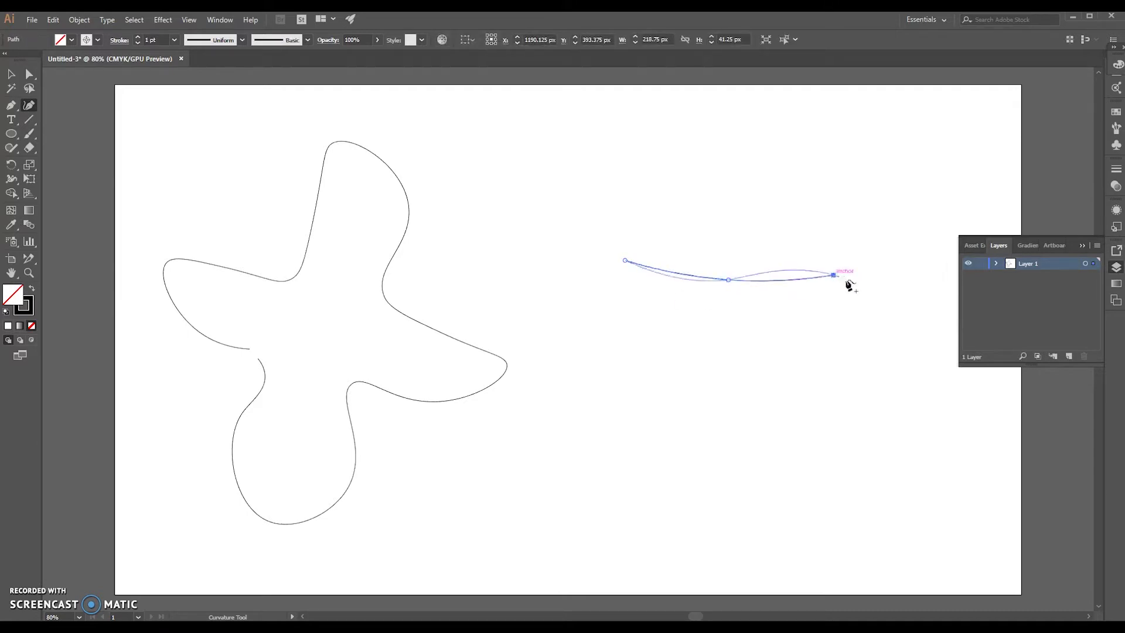
{"action": "left_click", "coordinate": [900, 337]}
{"action": "left_click", "coordinate": [831, 438]}
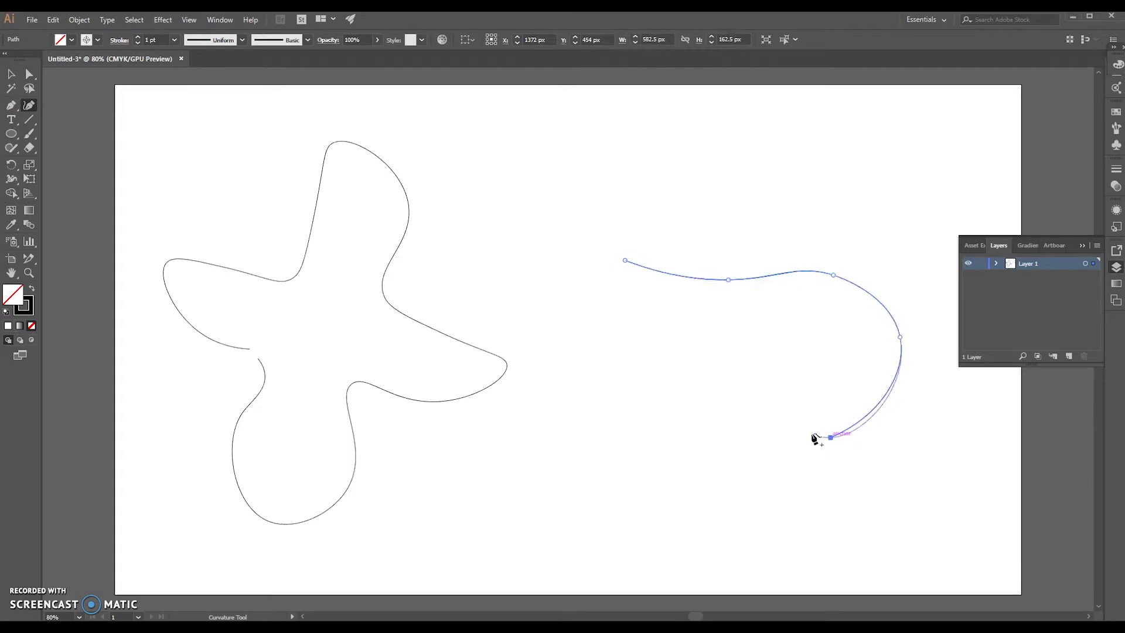
{"action": "left_click", "coordinate": [756, 409]}
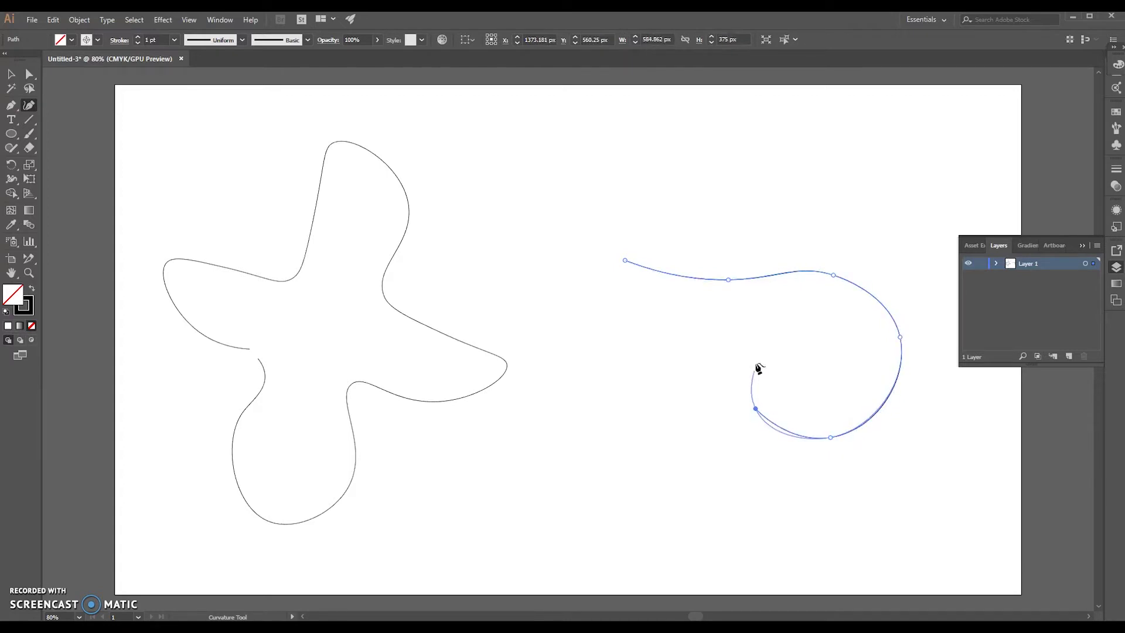
{"action": "left_click", "coordinate": [774, 330]}
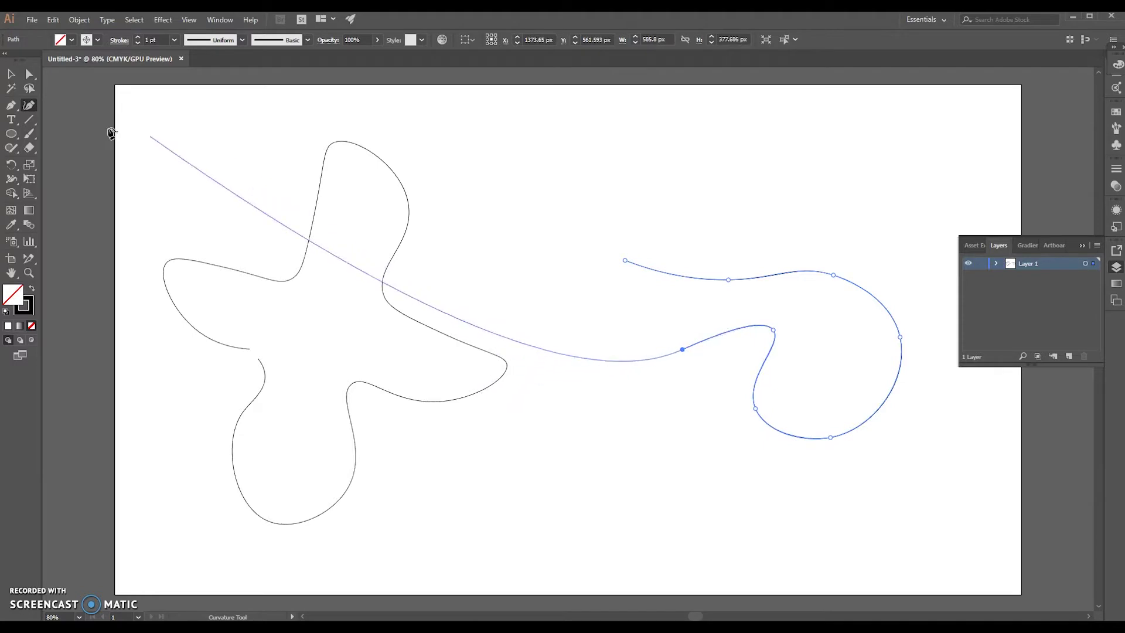
Step: Marquee-select both curves together
{"action": "left_click", "coordinate": [10, 74]}
{"action": "left_click", "coordinate": [178, 140]}
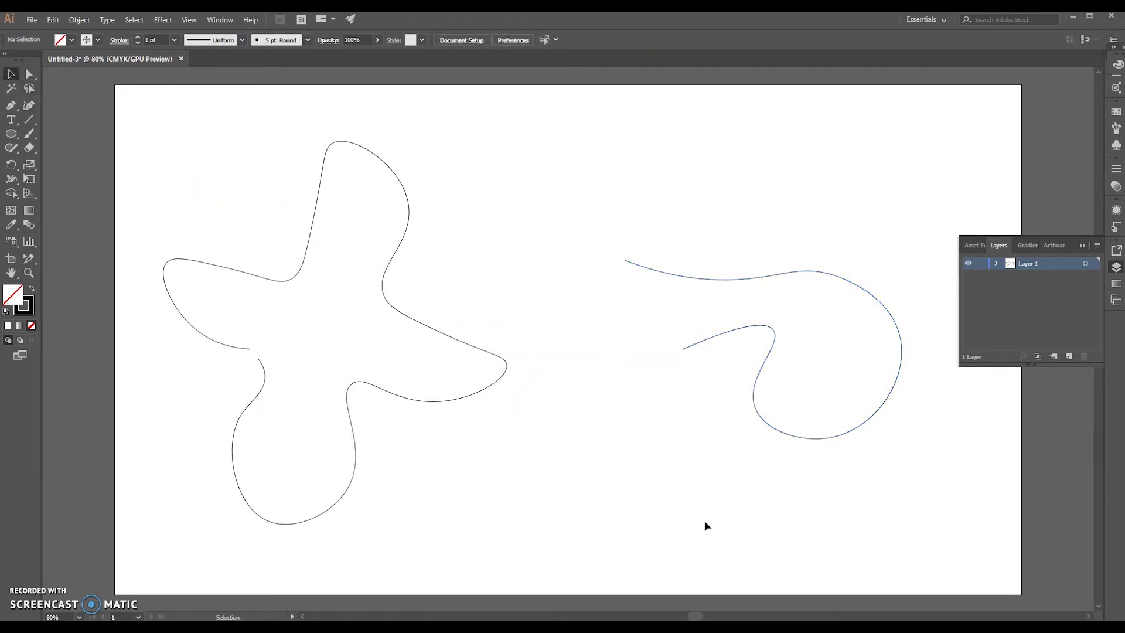
{"action": "left_click_drag", "start_coordinate": [839, 505], "coordinate": [228, 166]}
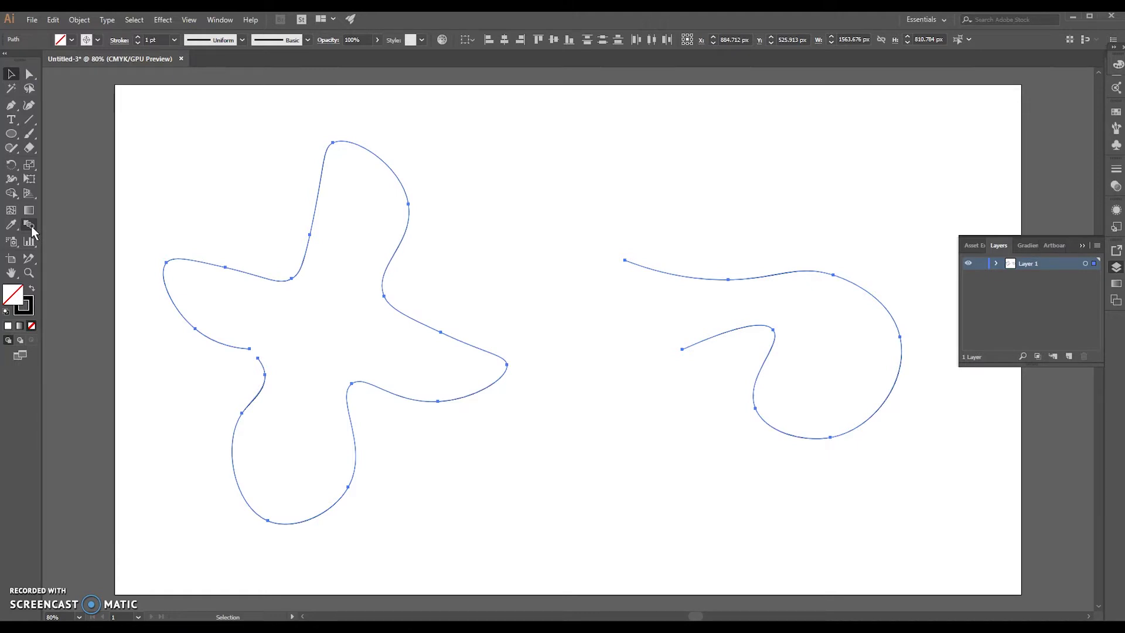
Step: Set the Blend tool's spacing to Specified Steps with 10 steps
{"action": "left_click", "coordinate": [31, 227]}
{"action": "double_click", "coordinate": [30, 226]}
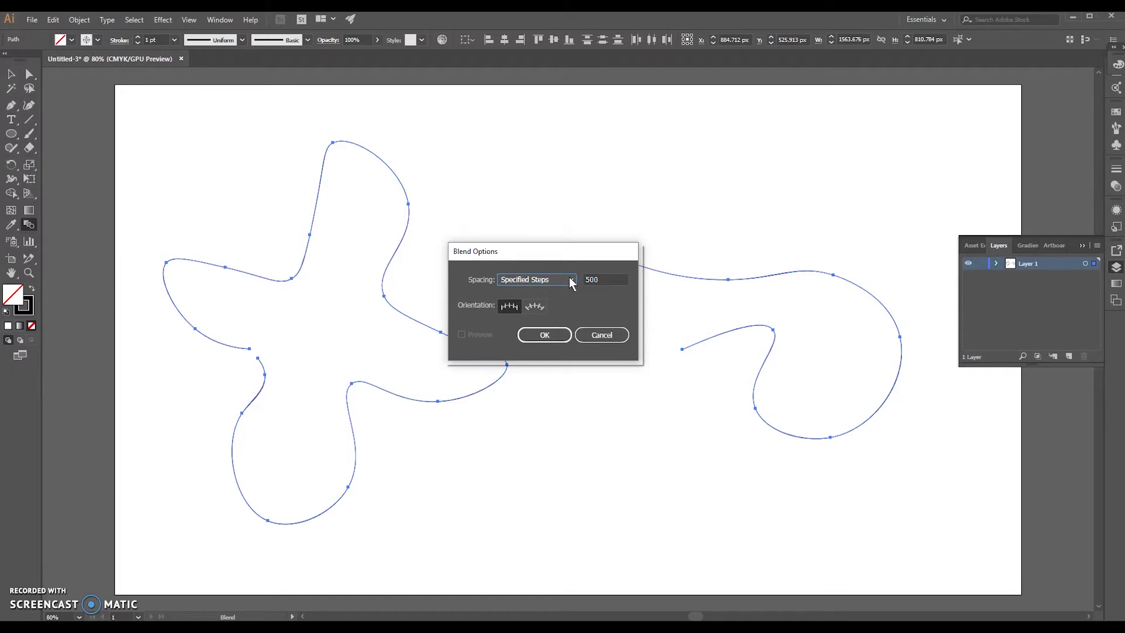
{"action": "left_click", "coordinate": [571, 281]}
{"action": "left_click", "coordinate": [556, 305]}
{"action": "double_click", "coordinate": [593, 284]}
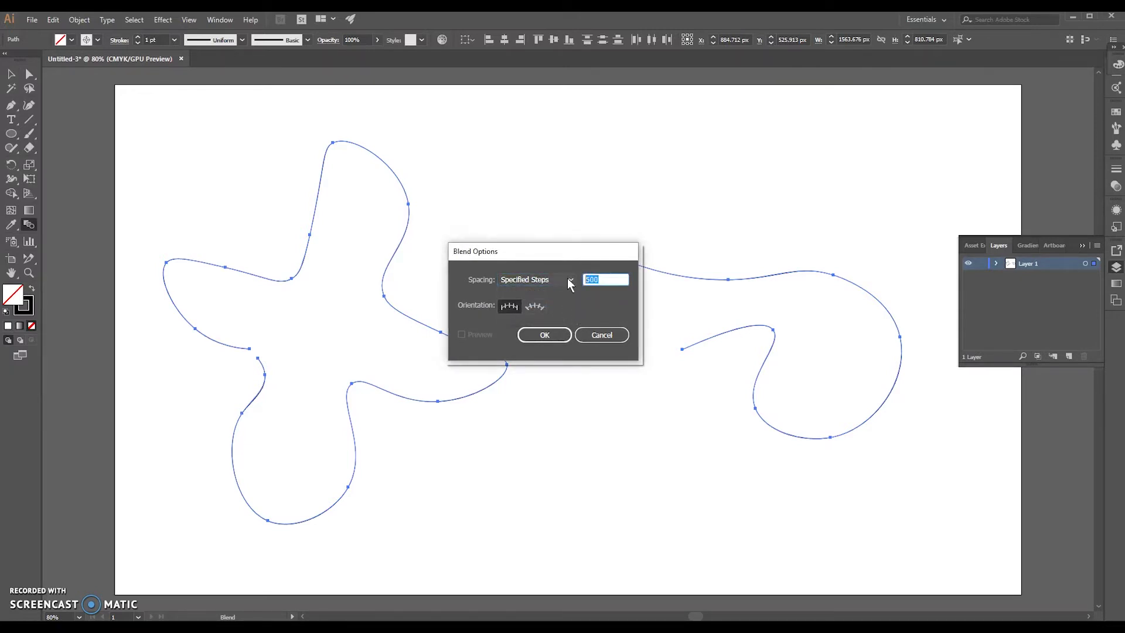
{"action": "type", "text": "3"}
{"action": "type", "text": "10"}
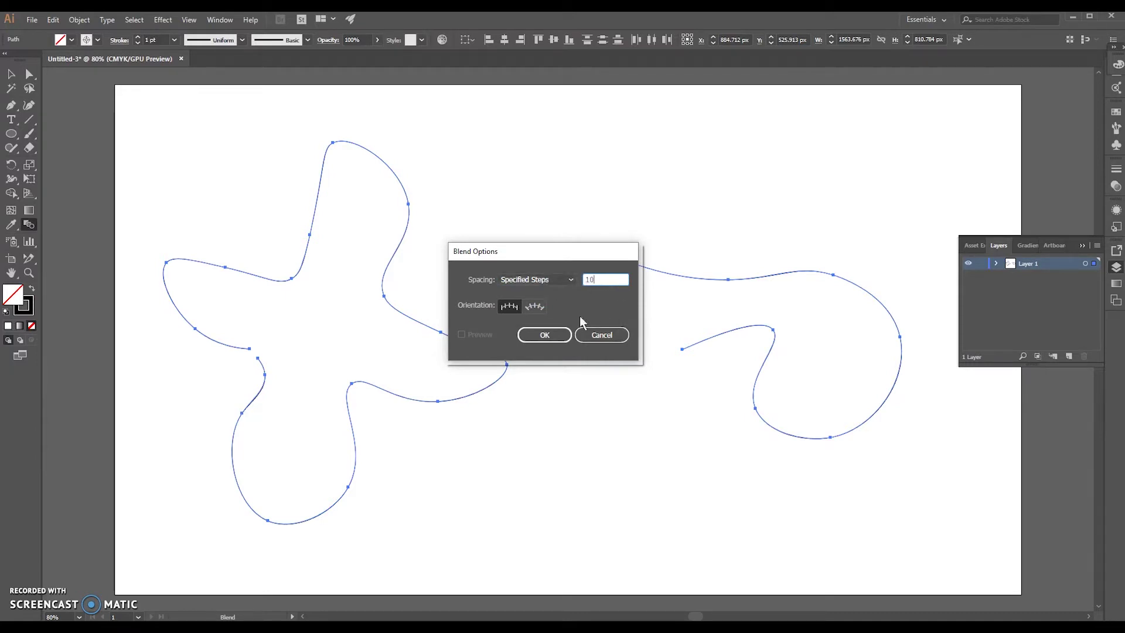
{"action": "left_click", "coordinate": [553, 334]}
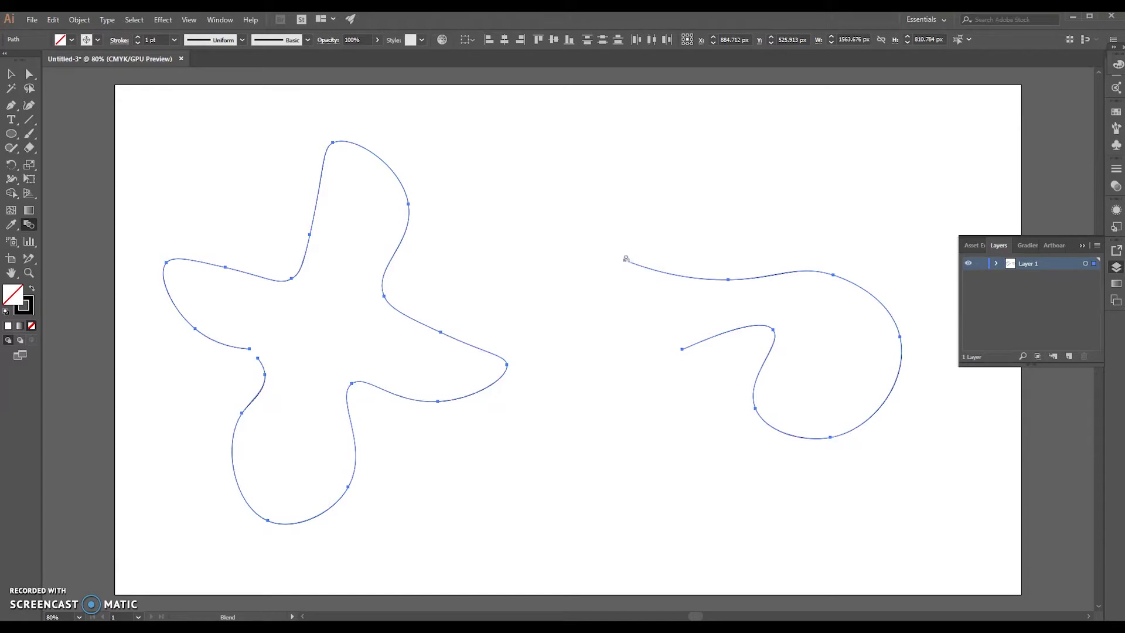
Step: Create the blend from the four-lobed outline to the hook-shaped curve
{"action": "left_click", "coordinate": [625, 261]}
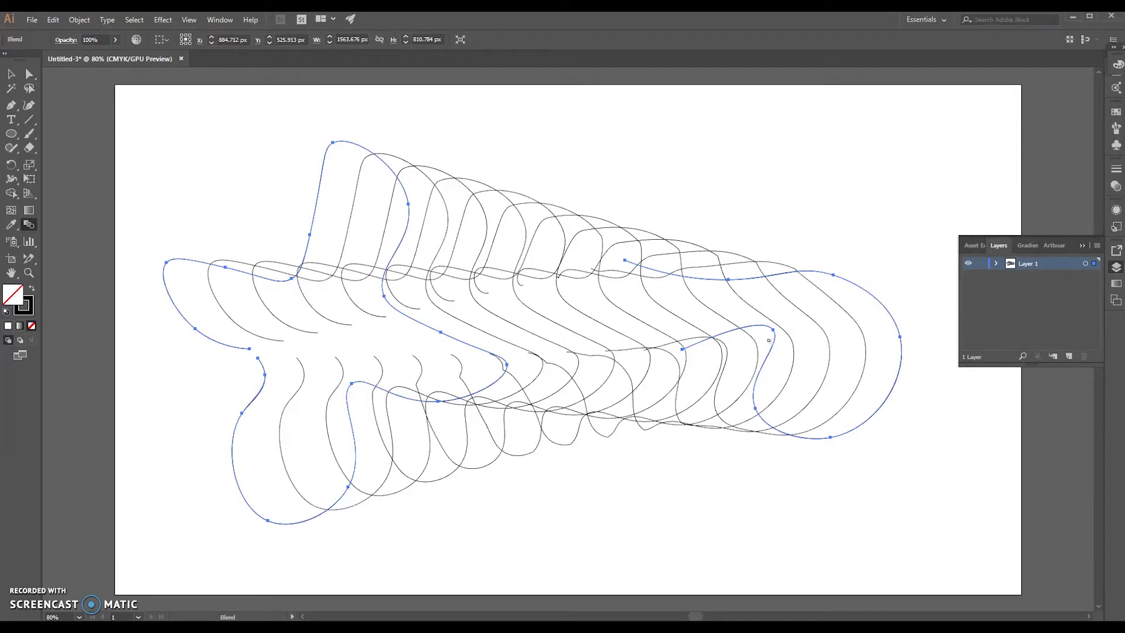
Step: Raise the blend's Specified Steps to 260 after previewing 20
{"action": "double_click", "coordinate": [28, 225]}
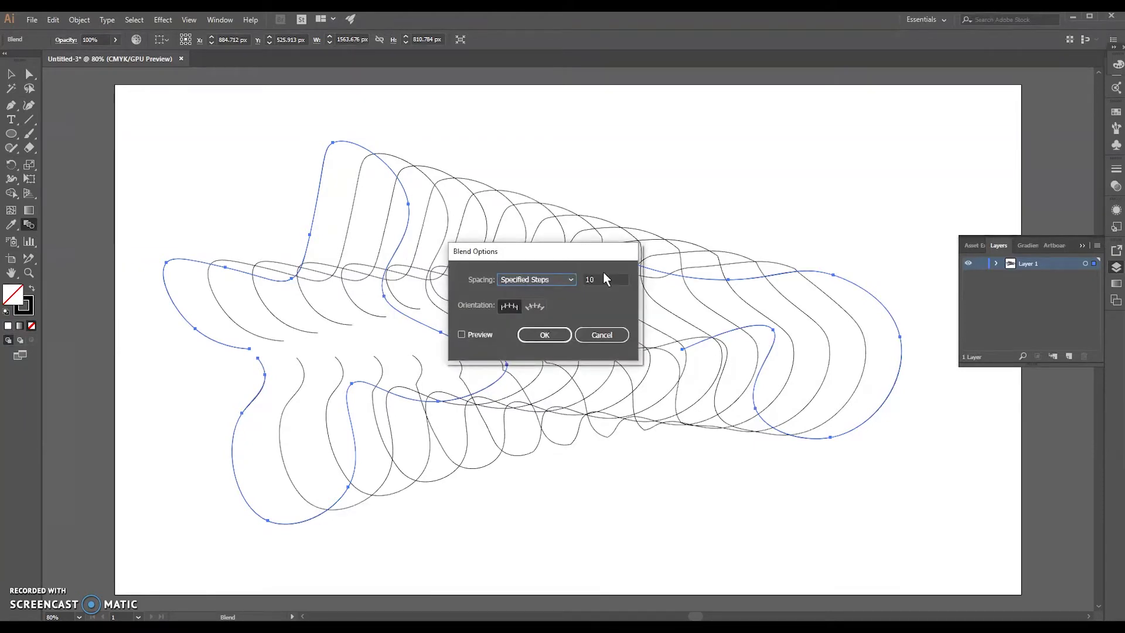
{"action": "left_click_drag", "start_coordinate": [592, 252], "coordinate": [915, 116]}
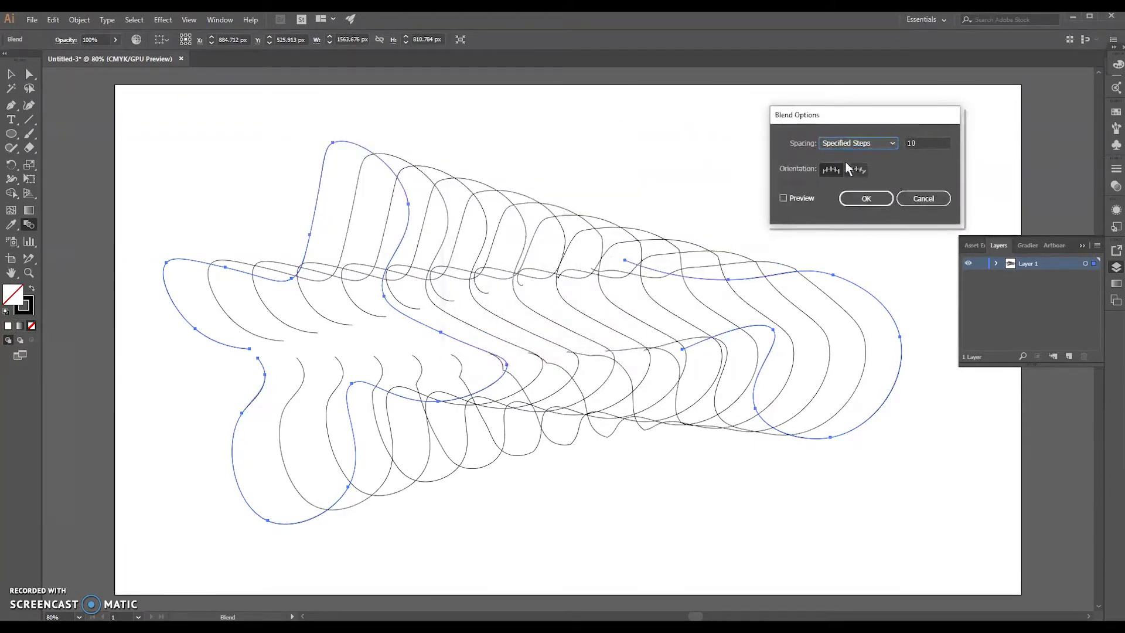
{"action": "left_click", "coordinate": [907, 143]}
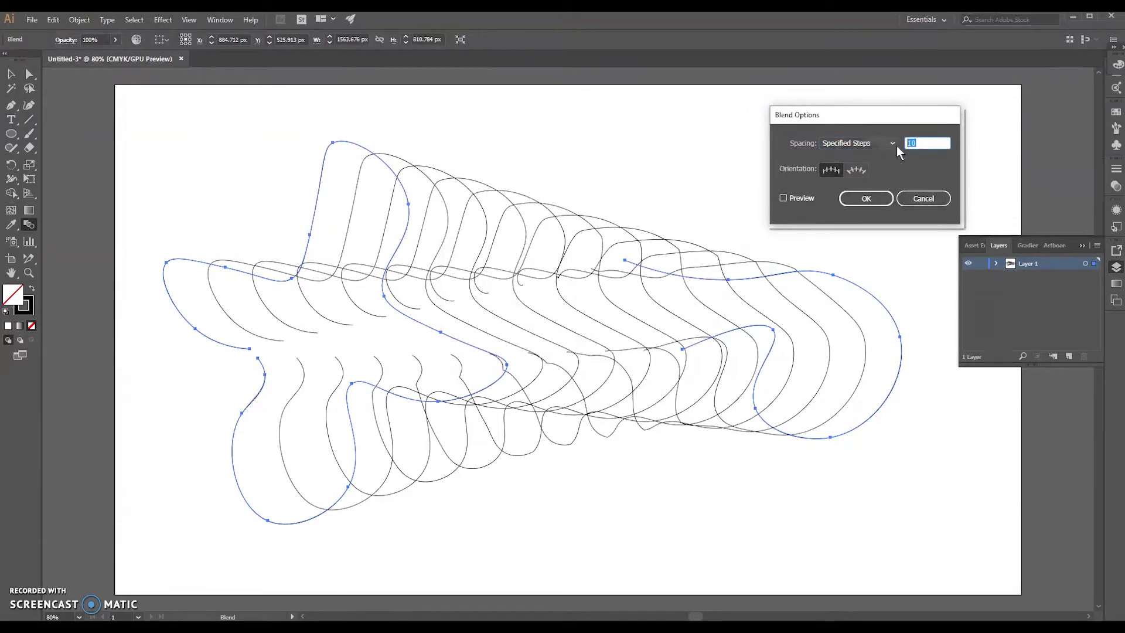
{"action": "type", "text": "20"}
{"action": "left_click", "coordinate": [784, 198]}
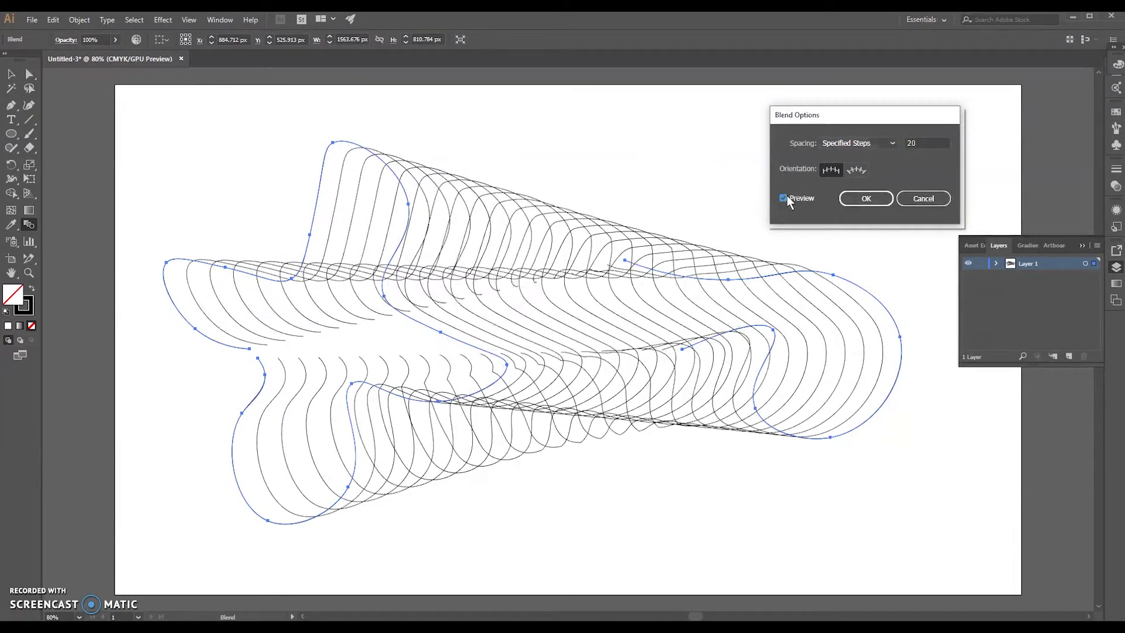
{"action": "left_click", "coordinate": [925, 143]}
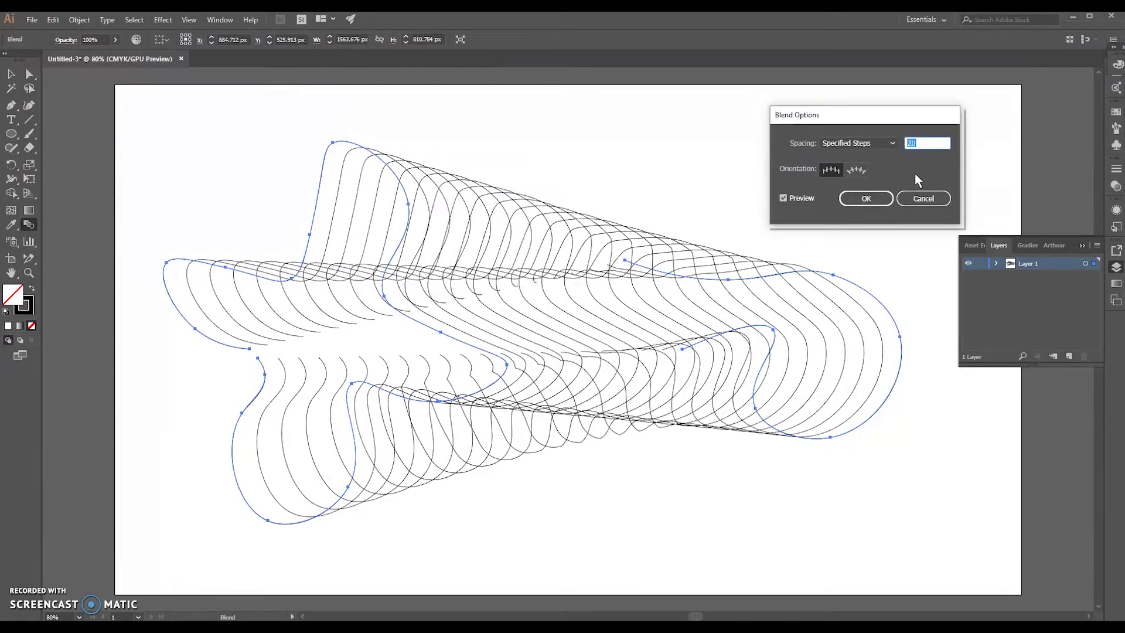
{"action": "type", "text": "260"}
{"action": "key", "text": "Tab"}
{"action": "left_click", "coordinate": [866, 198]}
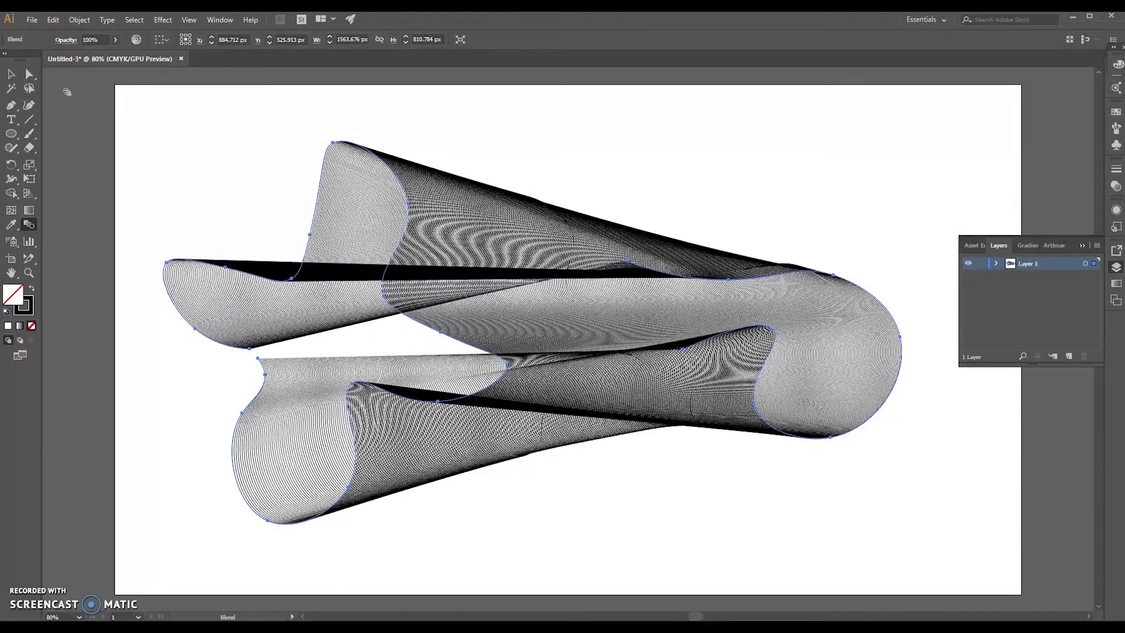
Step: Nudge the dense blend down and right, then slightly back left
{"action": "left_click", "coordinate": [142, 163]}
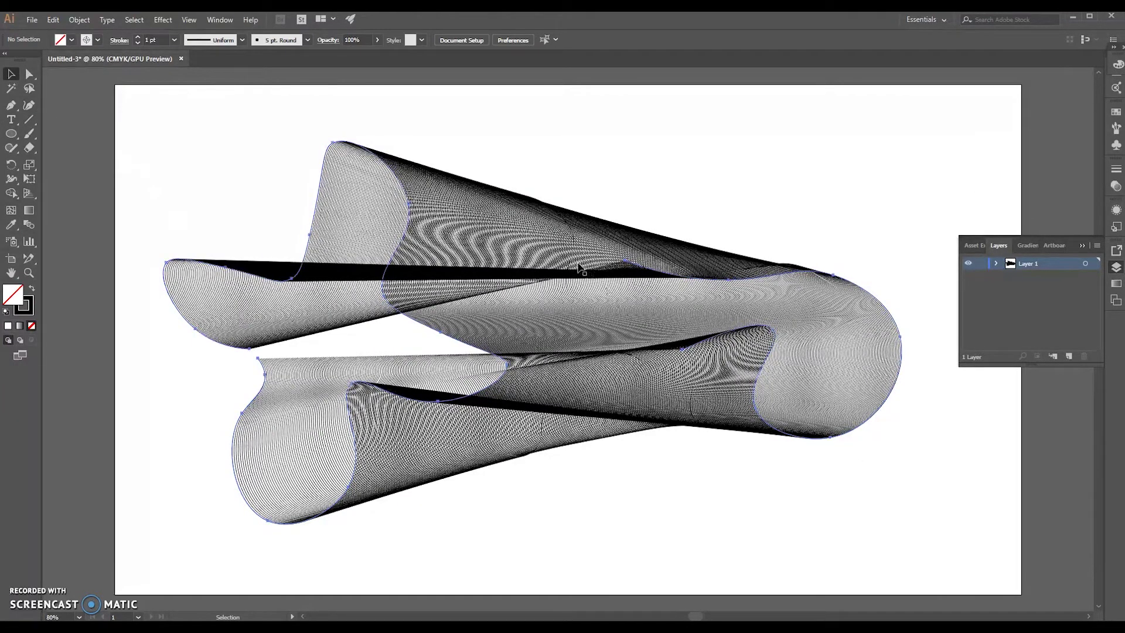
{"action": "left_click_drag", "start_coordinate": [579, 266], "coordinate": [645, 315]}
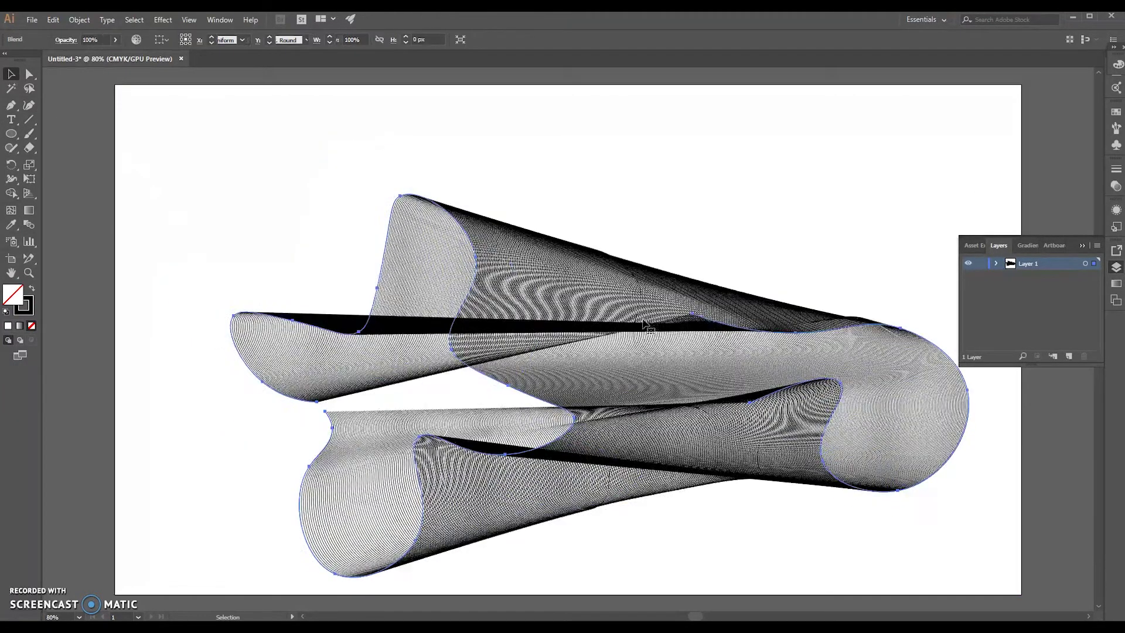
{"action": "left_click", "coordinate": [242, 233]}
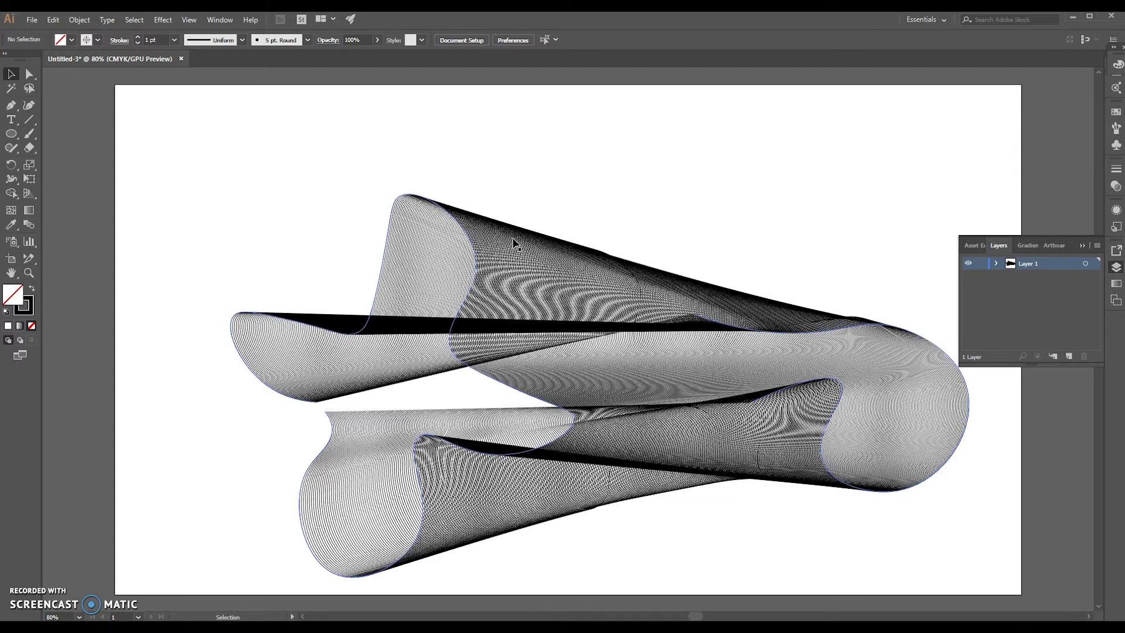
{"action": "left_click_drag", "start_coordinate": [512, 241], "coordinate": [490, 238]}
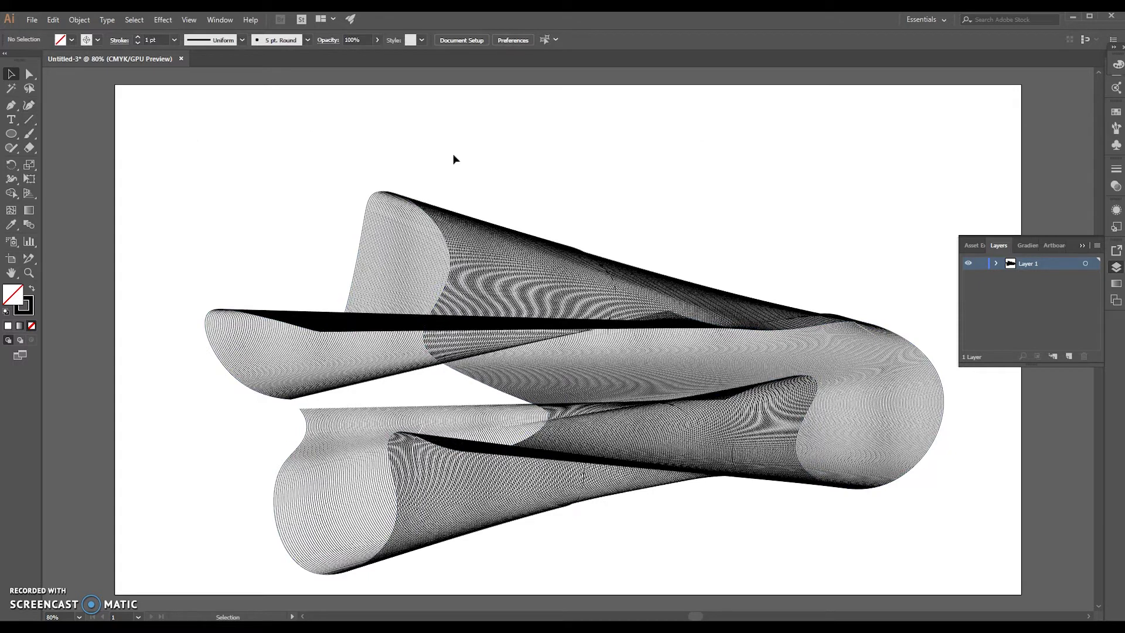
Step: Draw a wavy open curve across the top of the artboard ending in a small curl
{"action": "left_click", "coordinate": [25, 108]}
{"action": "left_click", "coordinate": [201, 151]}
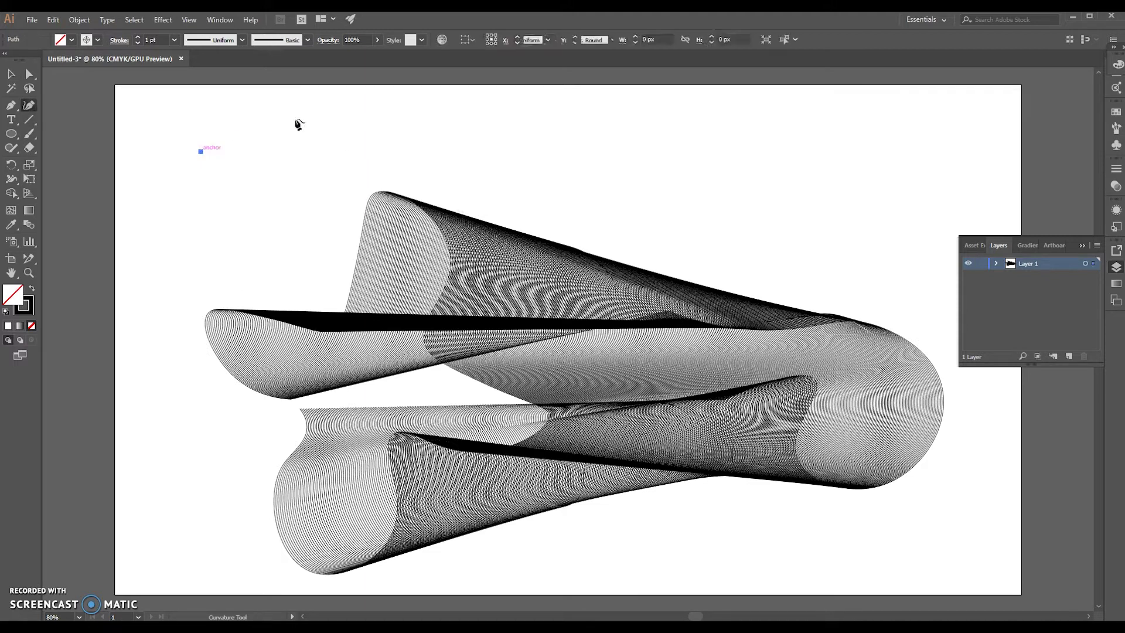
{"action": "left_click", "coordinate": [309, 126]}
{"action": "left_click", "coordinate": [424, 151]}
{"action": "left_click", "coordinate": [558, 176]}
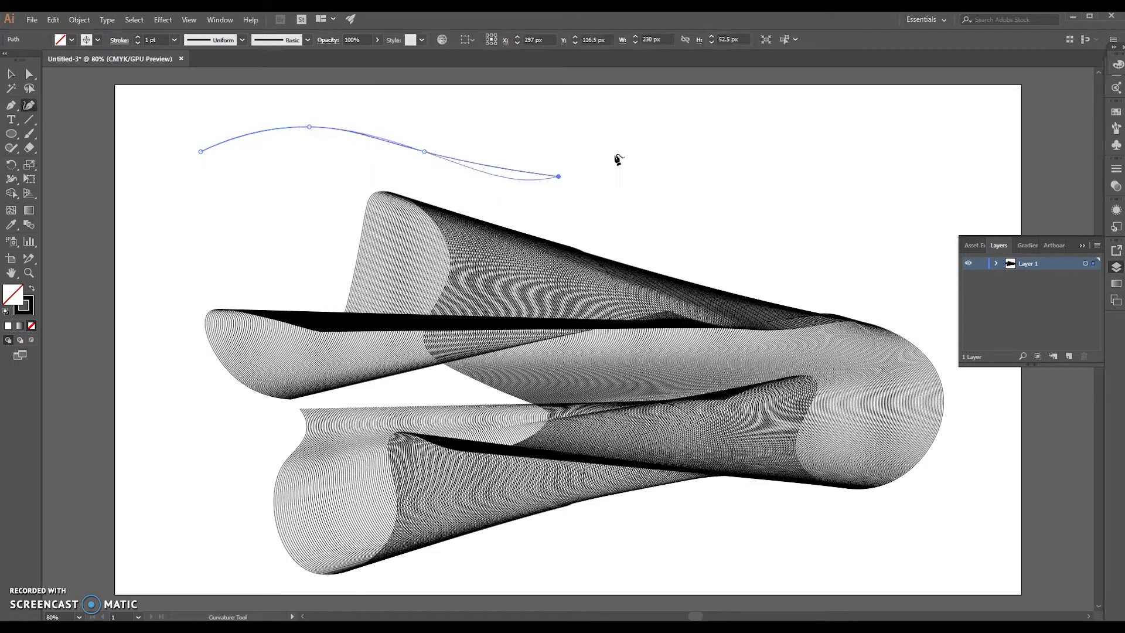
{"action": "left_click", "coordinate": [685, 135]}
{"action": "left_click", "coordinate": [777, 149]}
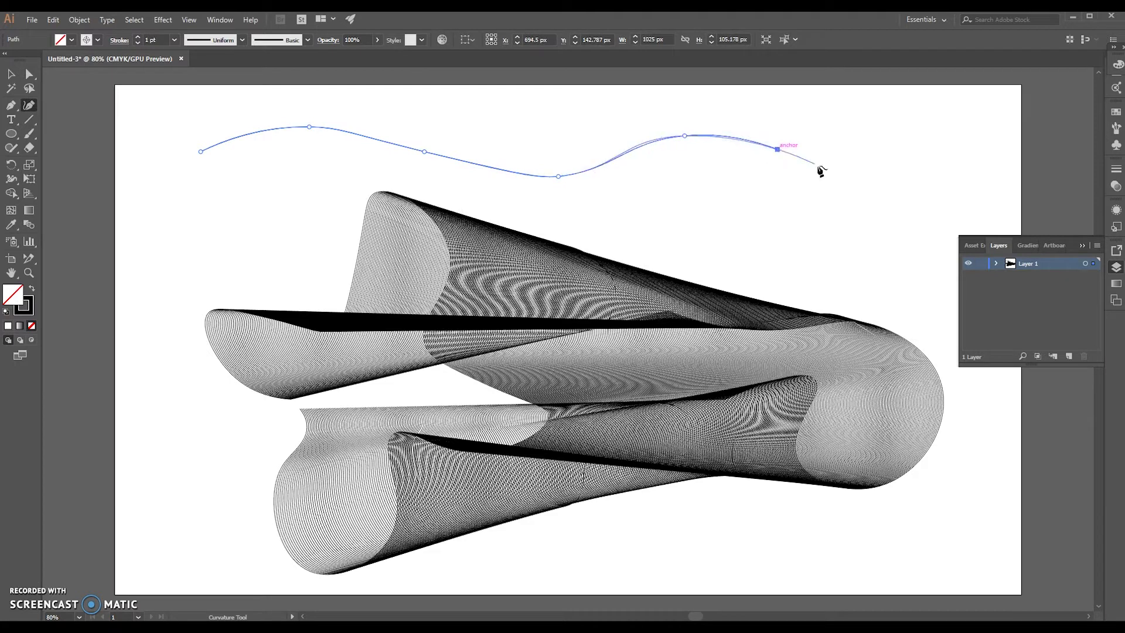
{"action": "left_click", "coordinate": [861, 192]}
{"action": "left_click", "coordinate": [948, 155]}
{"action": "left_click", "coordinate": [934, 133]}
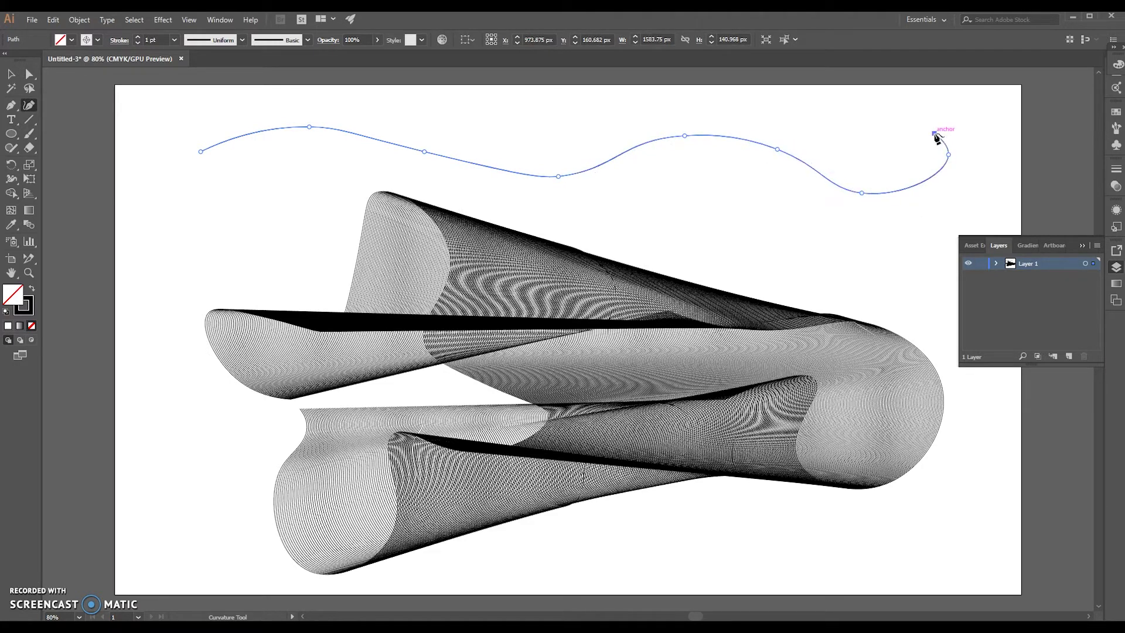
{"action": "right_click", "coordinate": [841, 106]}
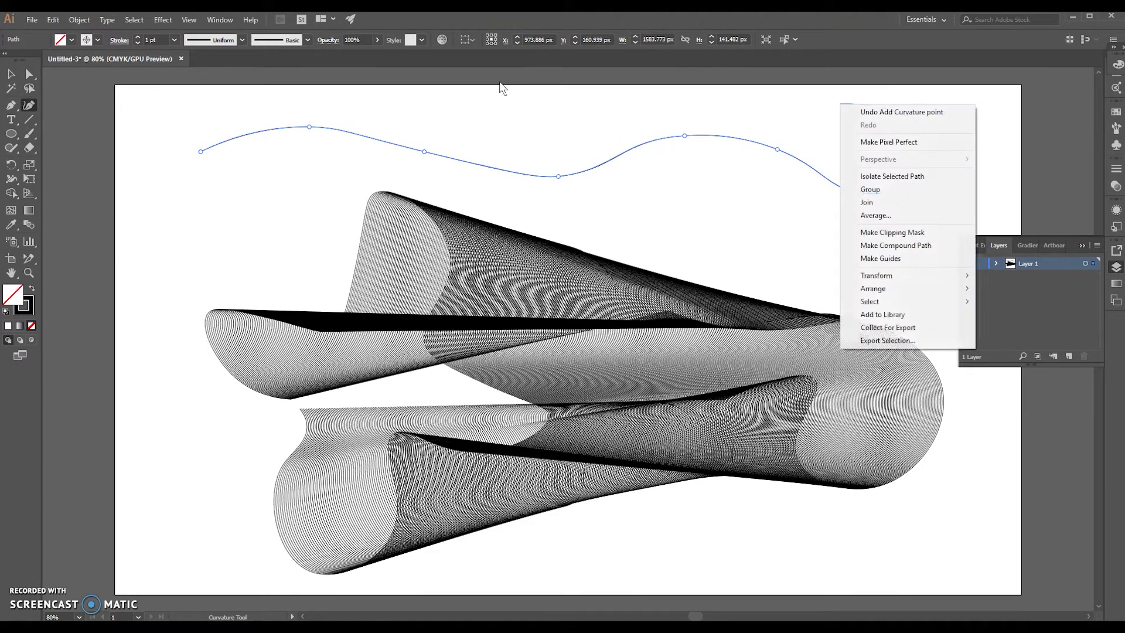
Step: Marquee-select both the blend and the new wavy curve
{"action": "left_click", "coordinate": [11, 75]}
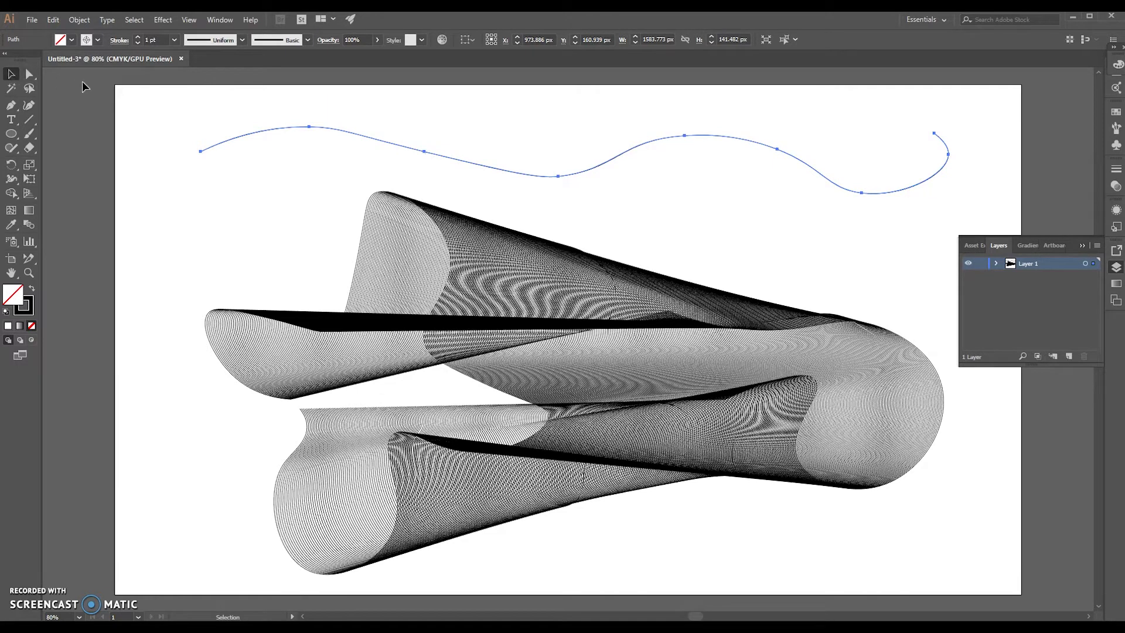
{"action": "left_click", "coordinate": [428, 273]}
{"action": "left_click_drag", "start_coordinate": [159, 119], "coordinate": [944, 528]}
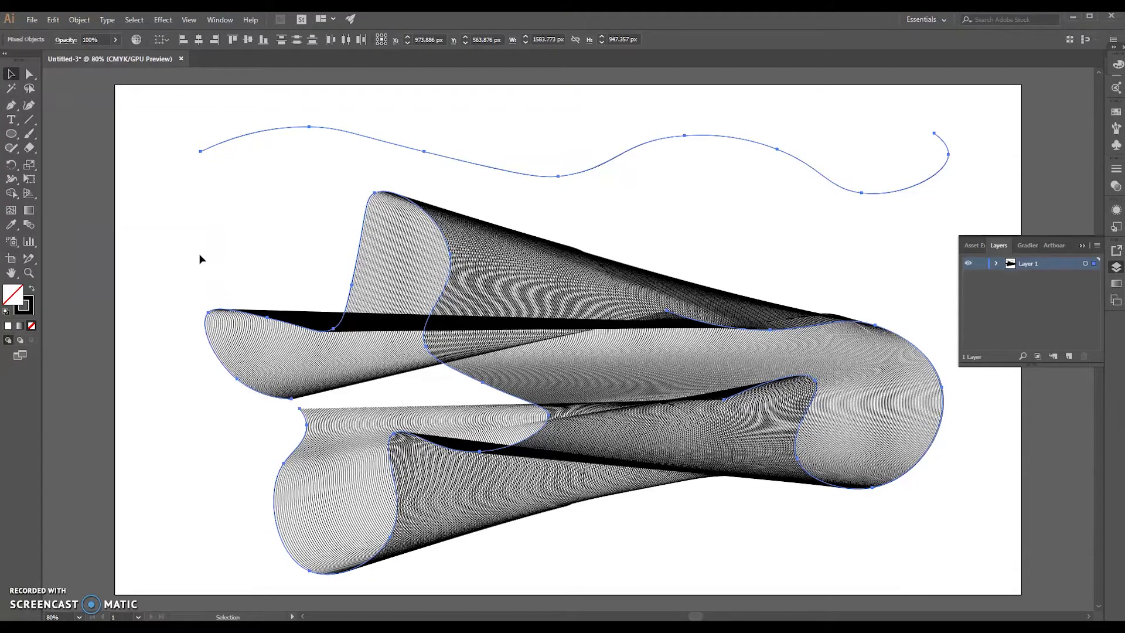
Step: Replace the blend's spine with the wavy curve and drag the ribbon into the artboard's middle
{"action": "left_click", "coordinate": [80, 20]}
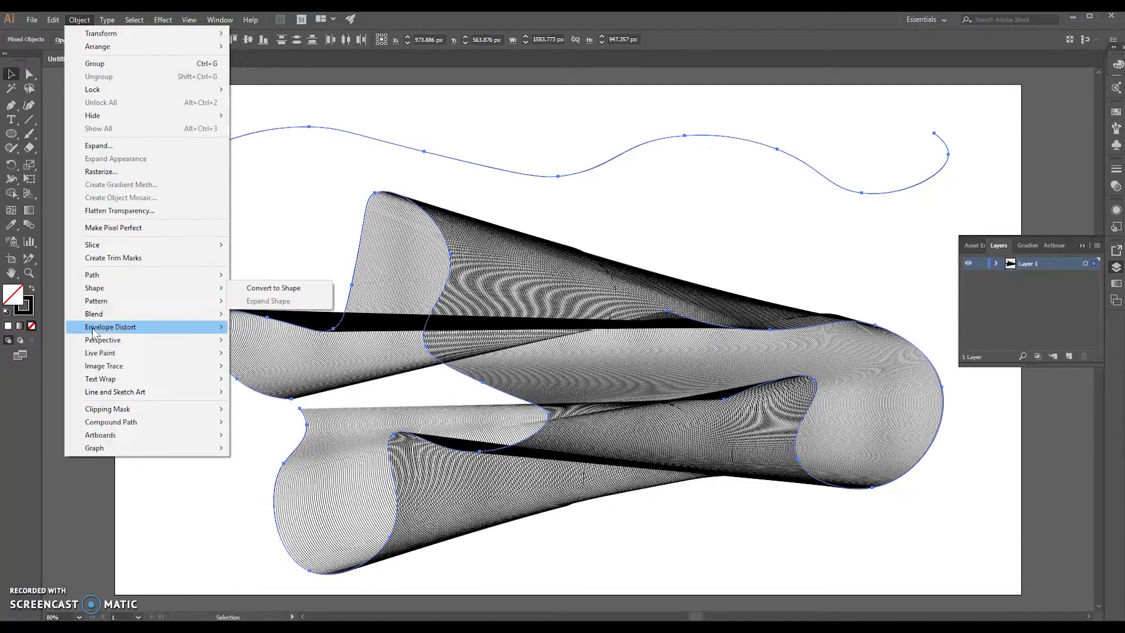
{"action": "mouse_move", "coordinate": [114, 315]}
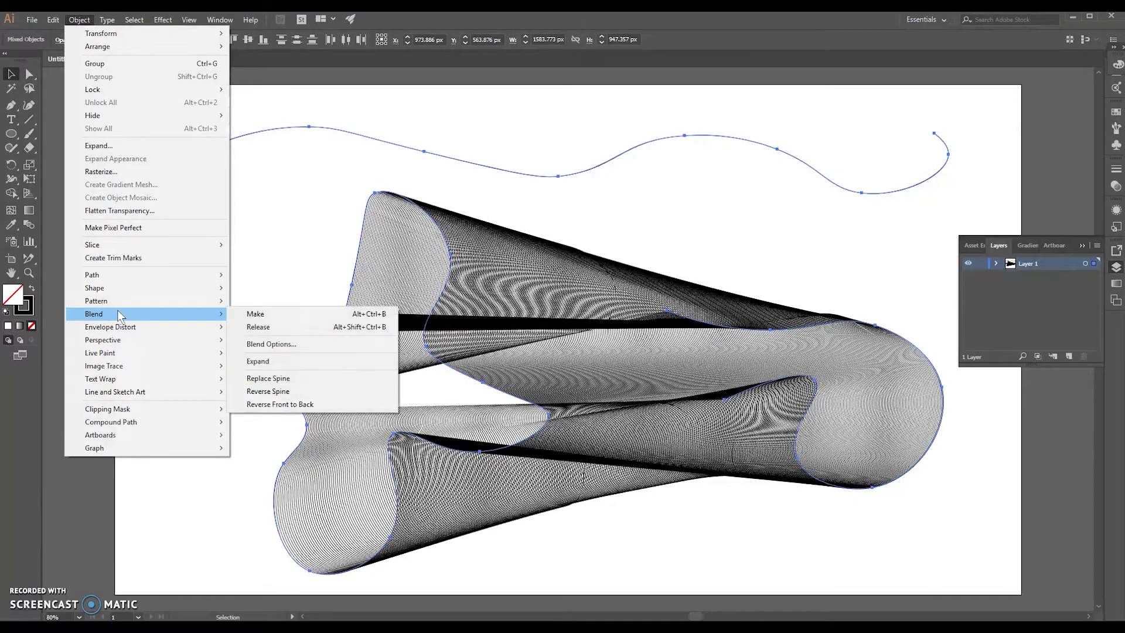
{"action": "left_click", "coordinate": [294, 378]}
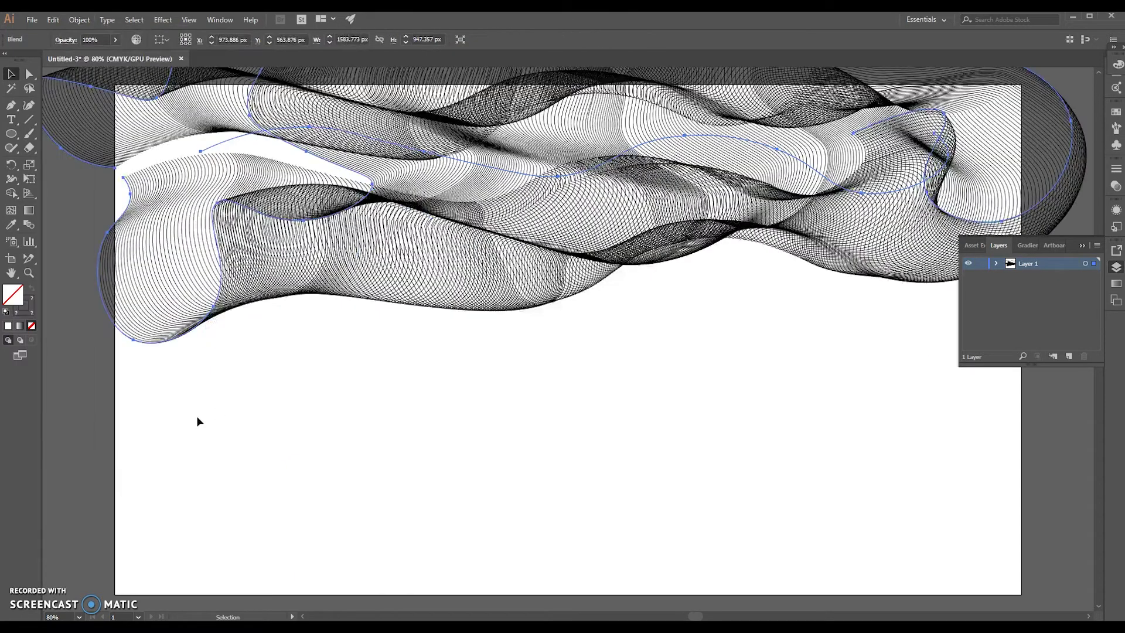
{"action": "left_click_drag", "start_coordinate": [584, 163], "coordinate": [592, 342]}
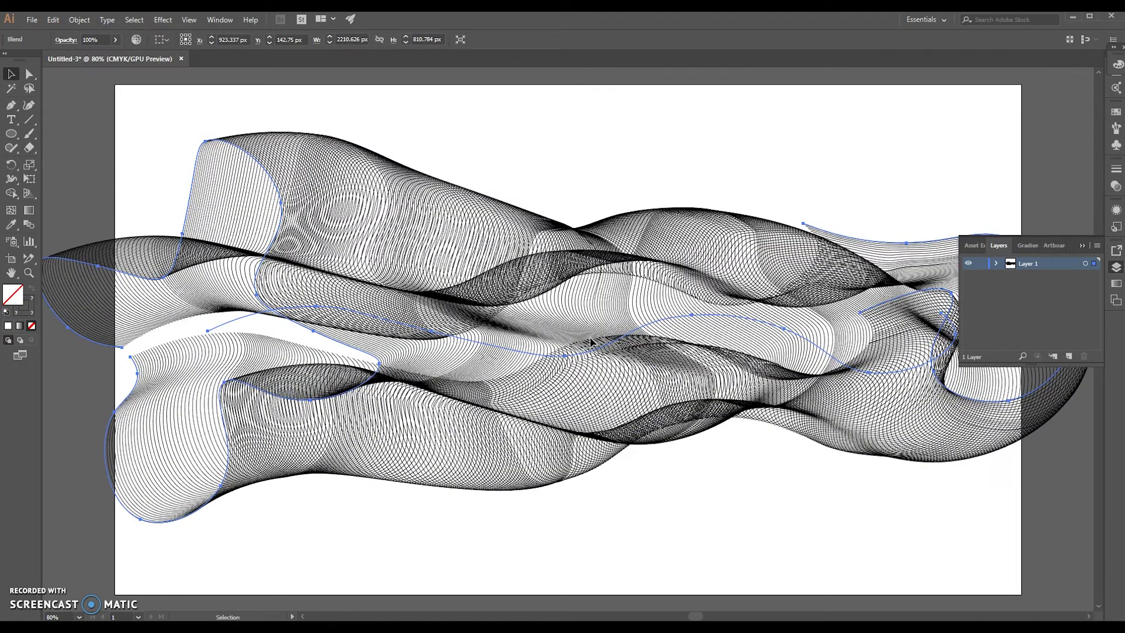
{"action": "mouse_move", "coordinate": [625, 299]}
{"action": "left_mouse_down"}
{"action": "mouse_move", "coordinate": [647, 298]}
{"action": "mouse_move", "coordinate": [632, 297]}
{"action": "left_mouse_up"}
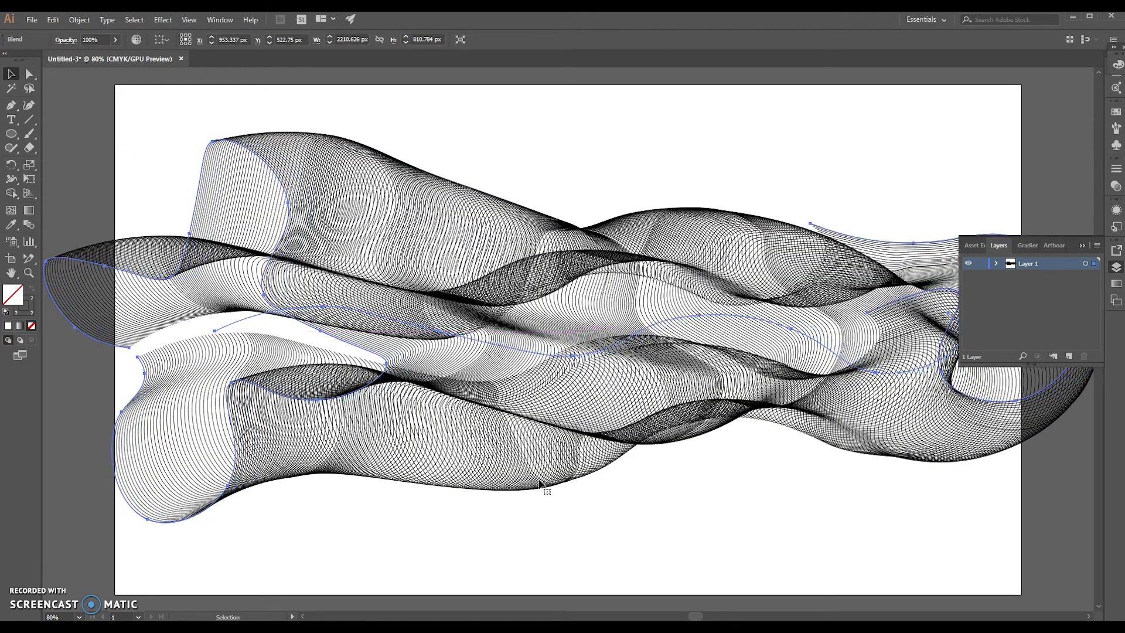
{"action": "left_click", "coordinate": [657, 522]}
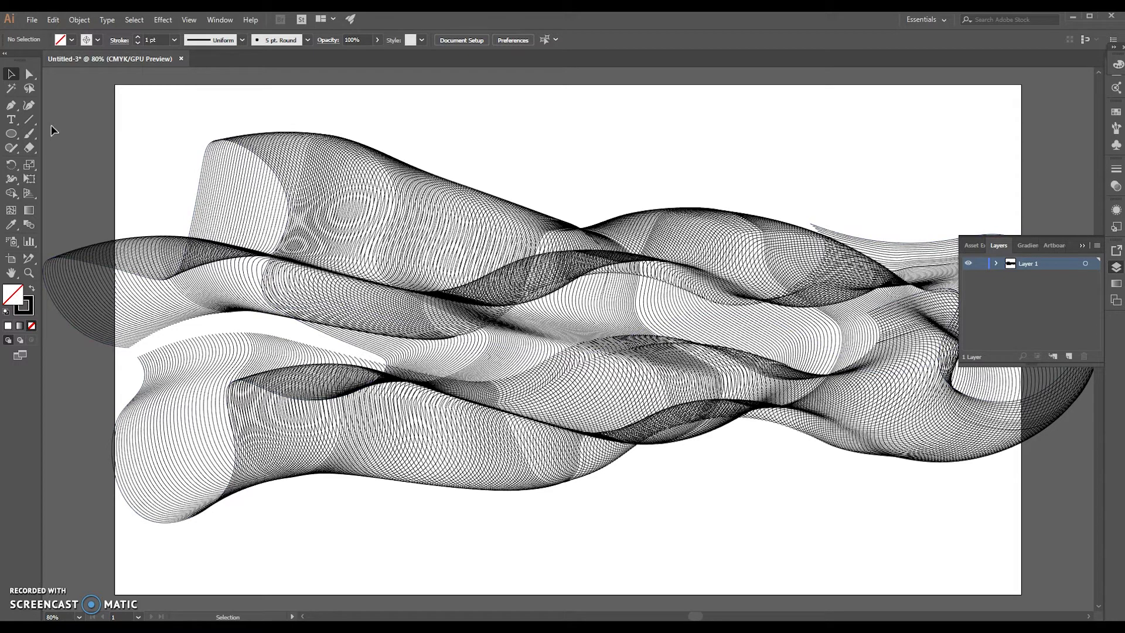
Step: Select all the blend artwork and scale it down to fit the artboard
{"action": "left_click_drag", "start_coordinate": [52, 128], "coordinate": [1020, 573]}
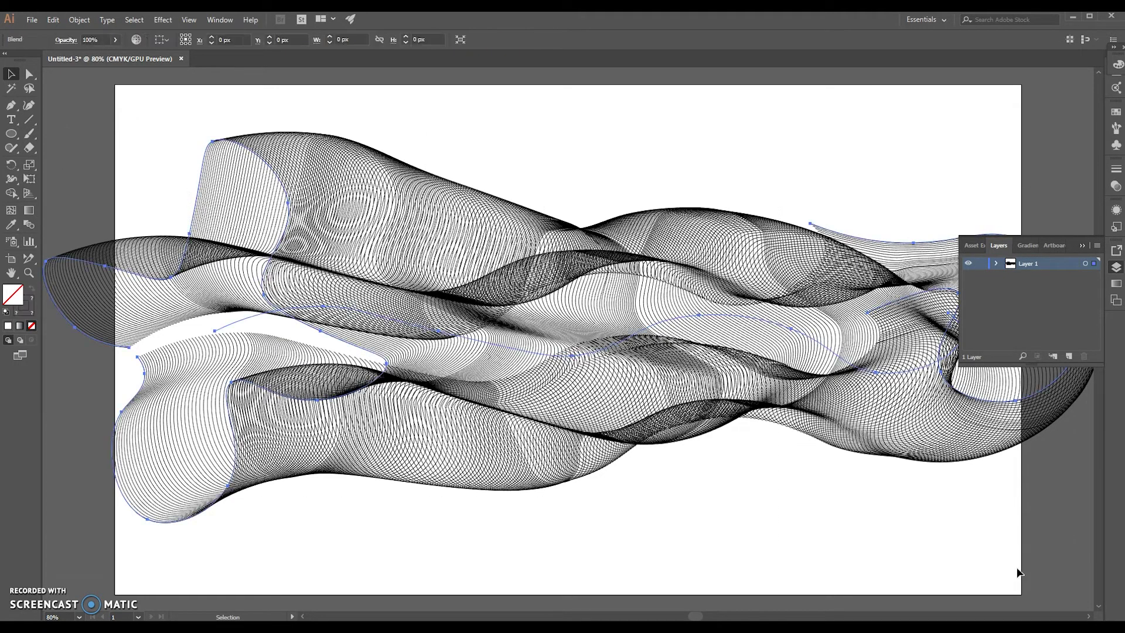
{"action": "right_click", "coordinate": [501, 332]}
{"action": "mouse_move", "coordinate": [586, 419]}
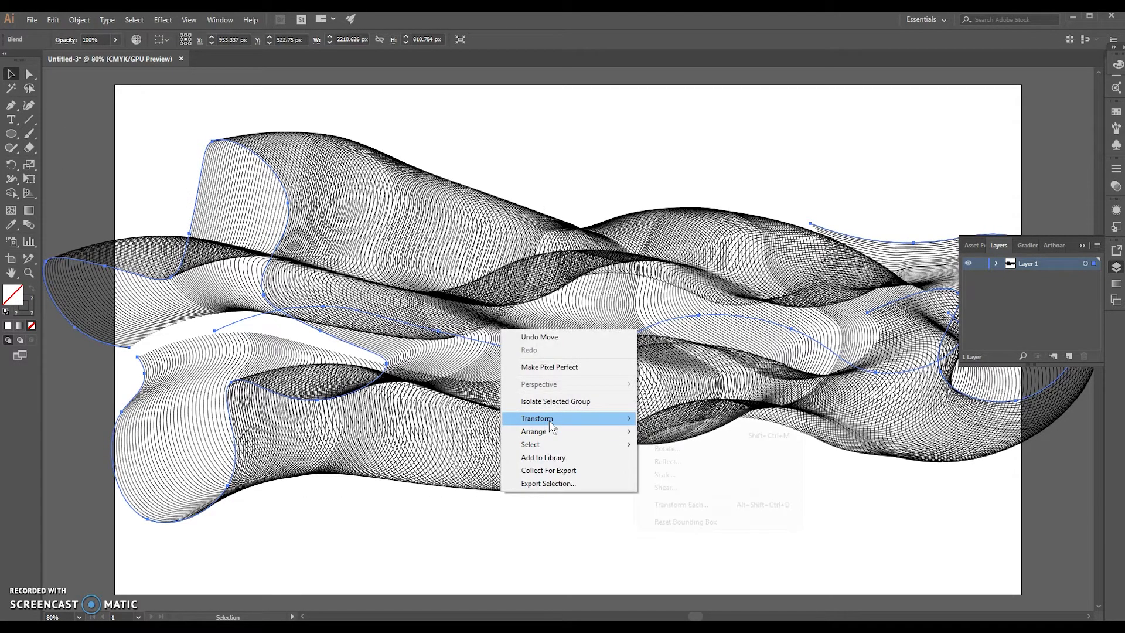
{"action": "left_click", "coordinate": [693, 475]}
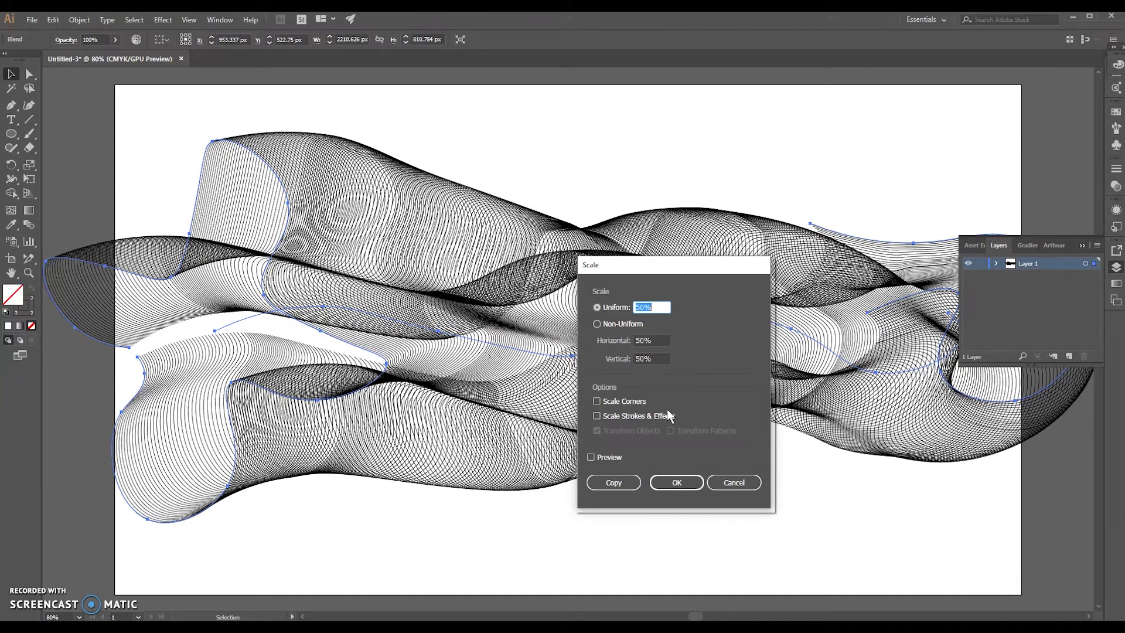
{"action": "key", "text": "Escape"}
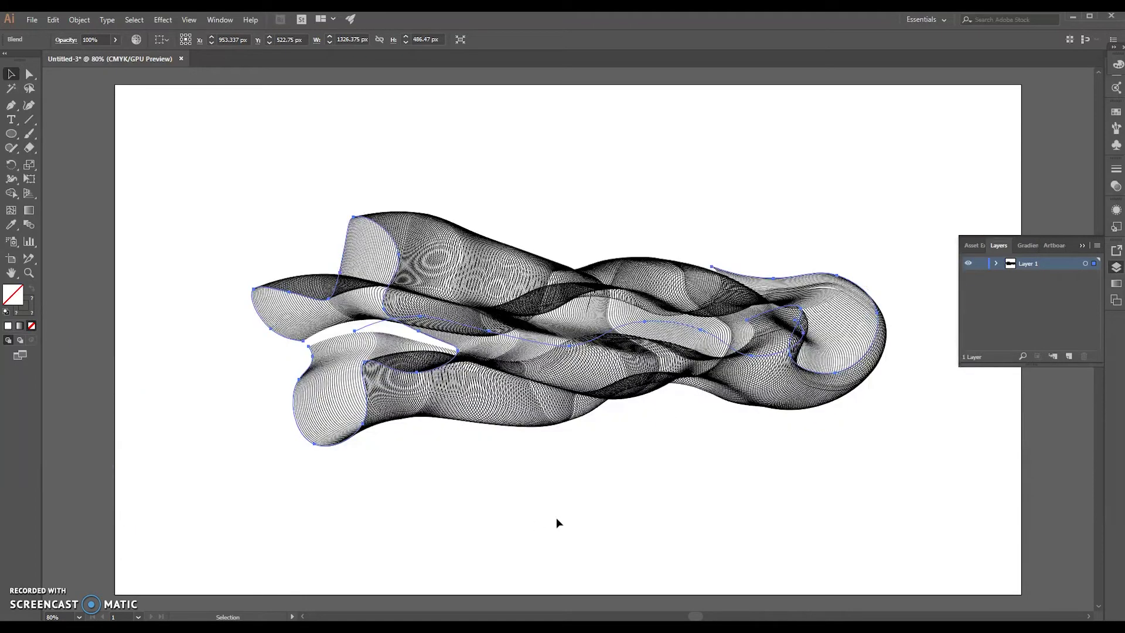
Step: Nudge the ribbon up-right, then shift it slightly left and down to centre it
{"action": "left_click", "coordinate": [556, 518]}
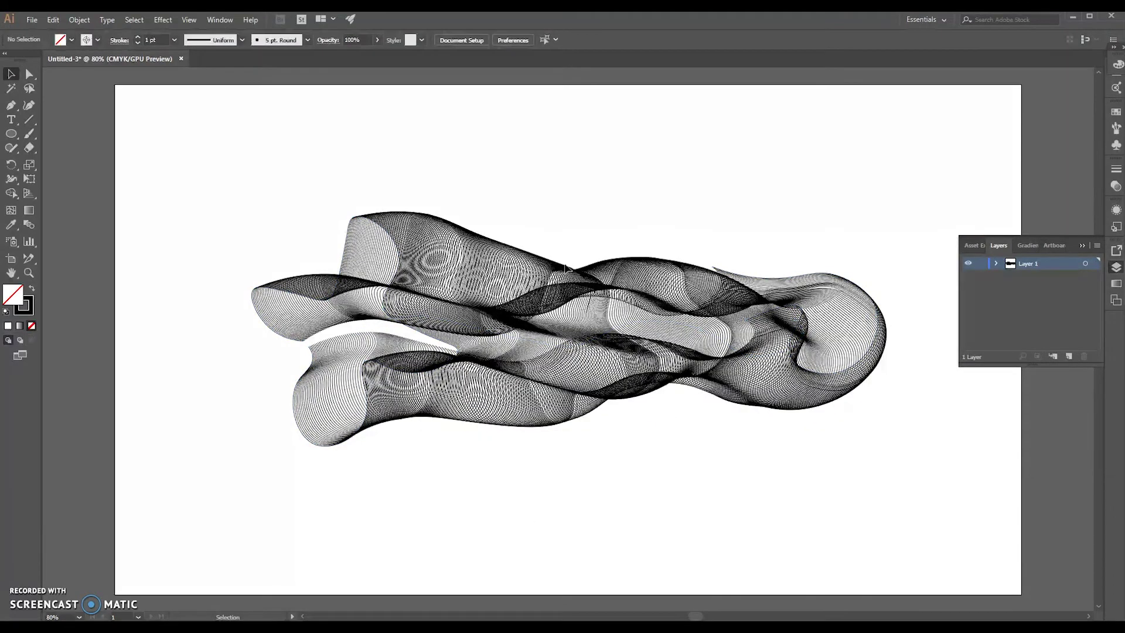
{"action": "left_click_drag", "start_coordinate": [536, 282], "coordinate": [547, 266]}
{"action": "left_click", "coordinate": [561, 502]}
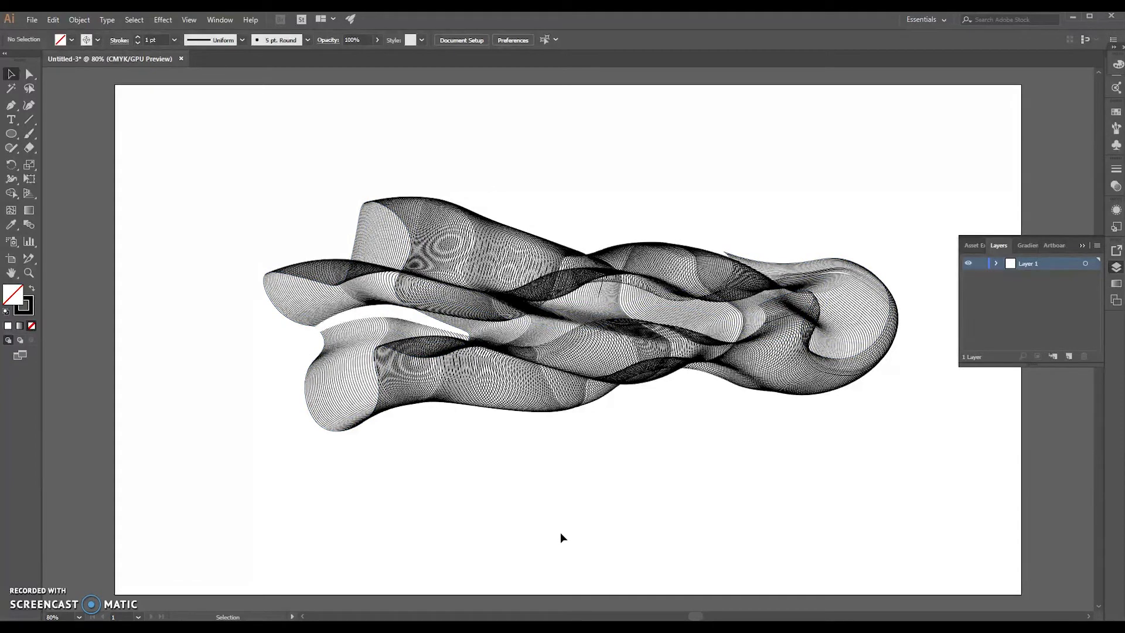
{"action": "left_click_drag", "start_coordinate": [227, 136], "coordinate": [919, 488]}
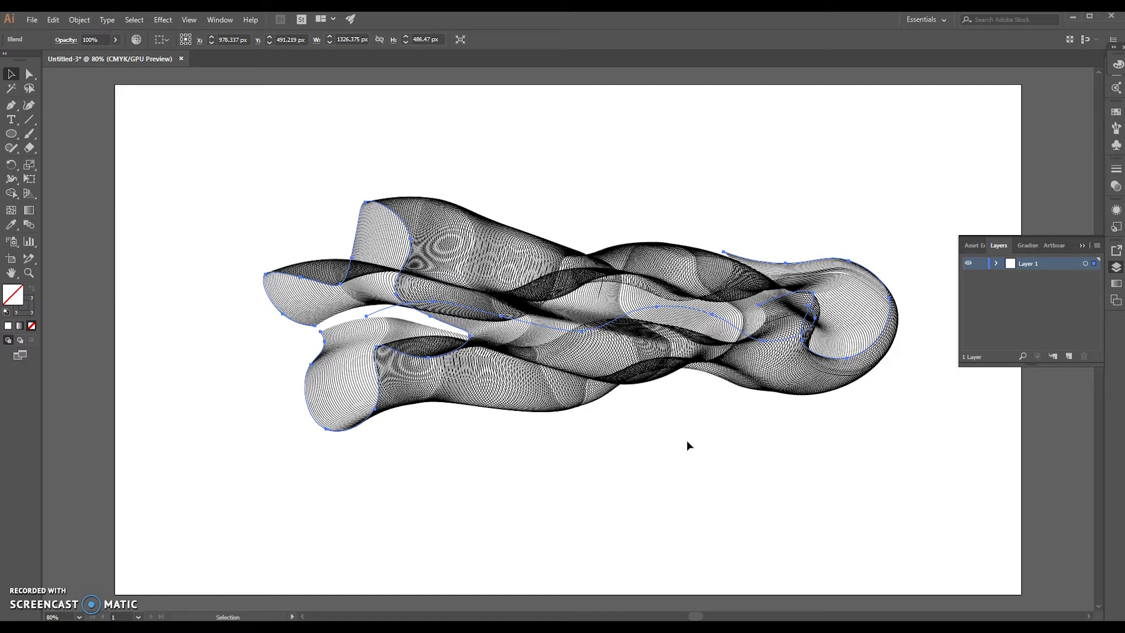
{"action": "left_click", "coordinate": [688, 445]}
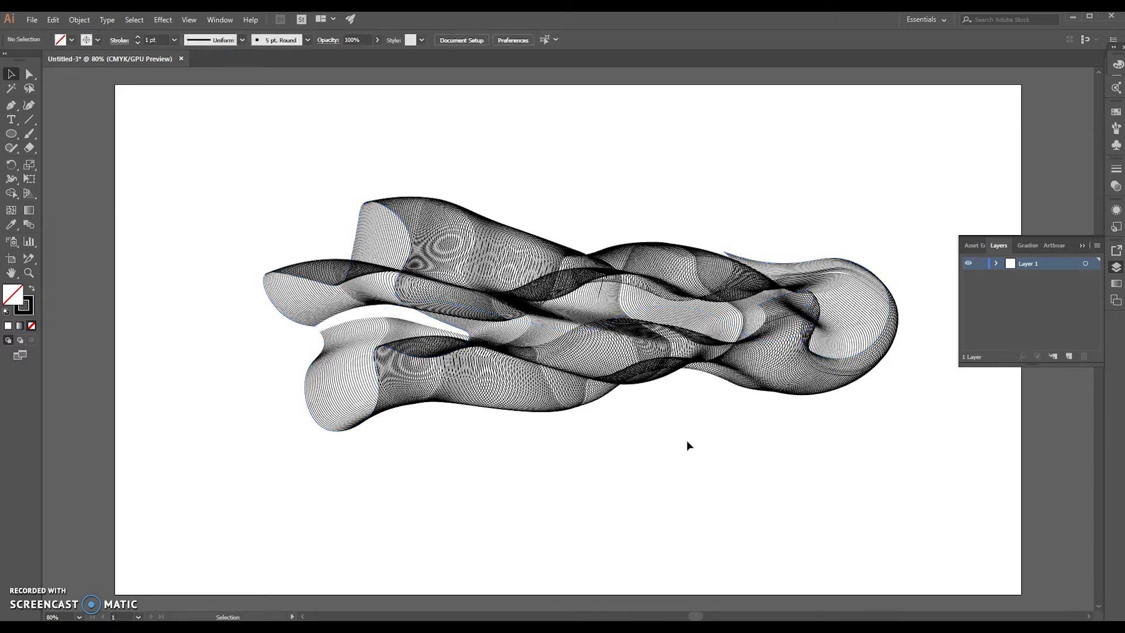
{"action": "left_click_drag", "start_coordinate": [538, 259], "coordinate": [526, 267]}
{"action": "left_click", "coordinate": [639, 469]}
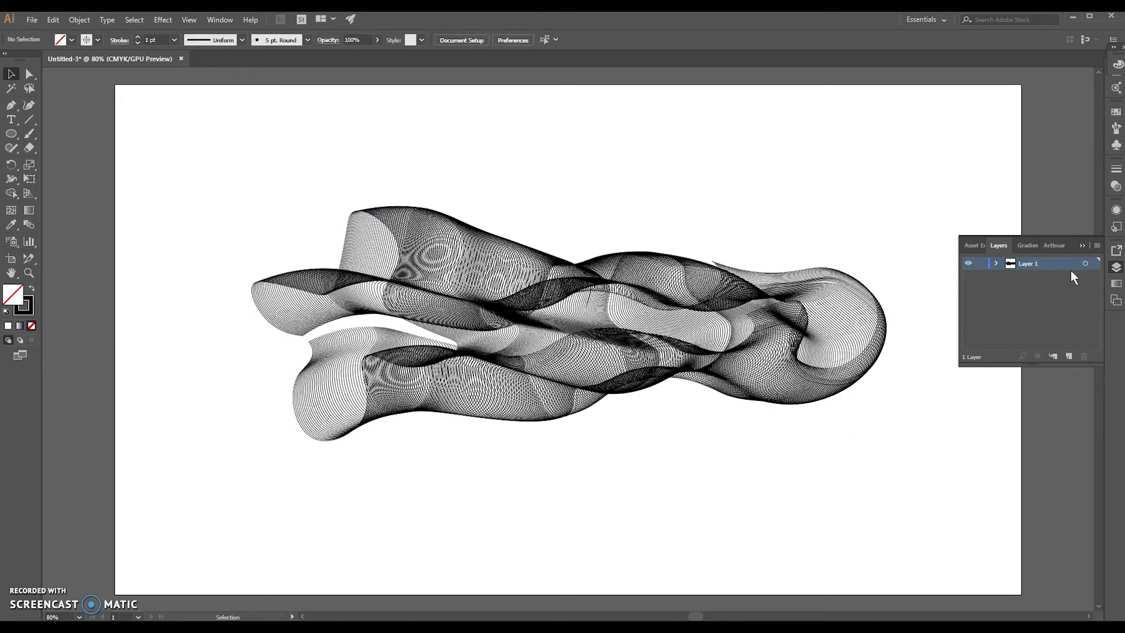
Step: Lock Layer 1 and add a new Layer 2 stacked beneath it
{"action": "left_click", "coordinate": [1115, 268]}
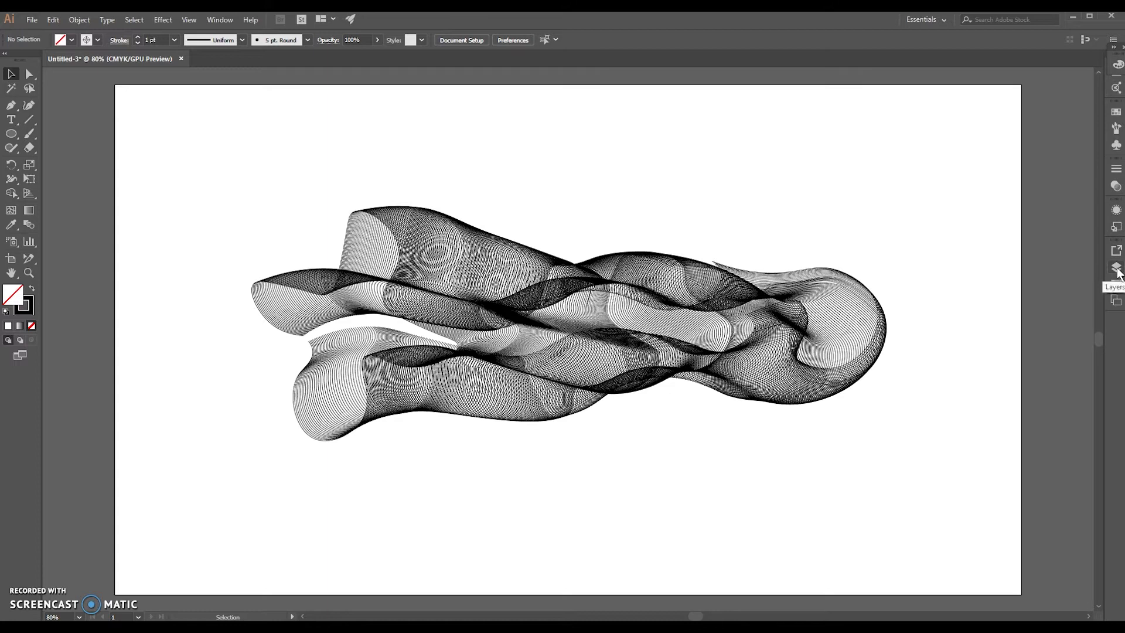
{"action": "left_click", "coordinate": [1116, 268]}
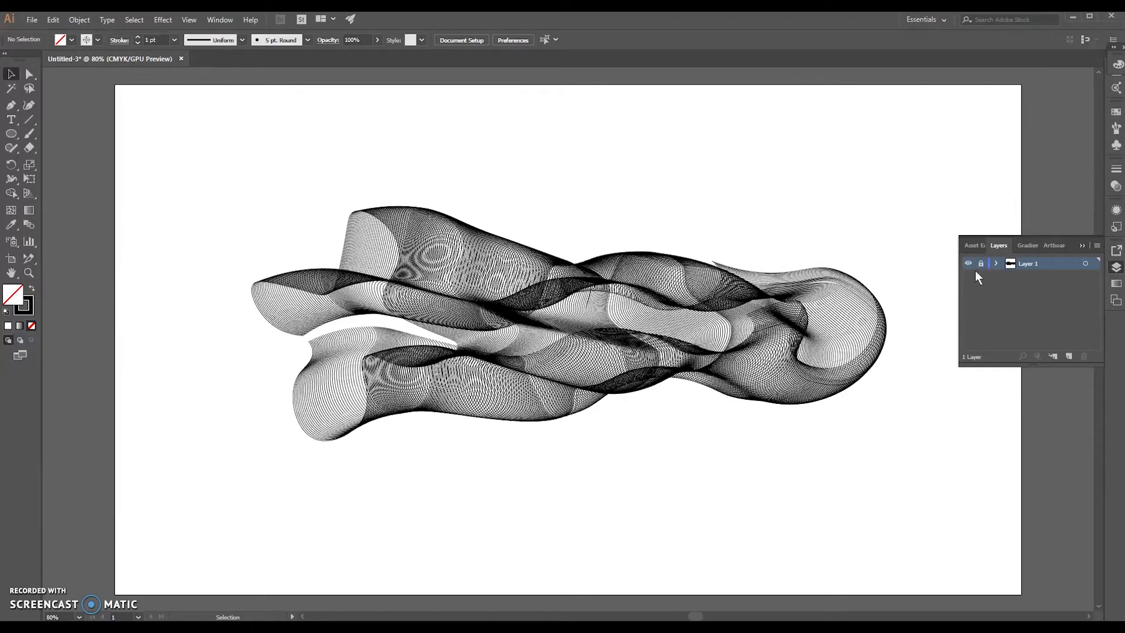
{"action": "left_click", "coordinate": [1069, 357]}
{"action": "left_click_drag", "start_coordinate": [1037, 265], "coordinate": [1048, 281]}
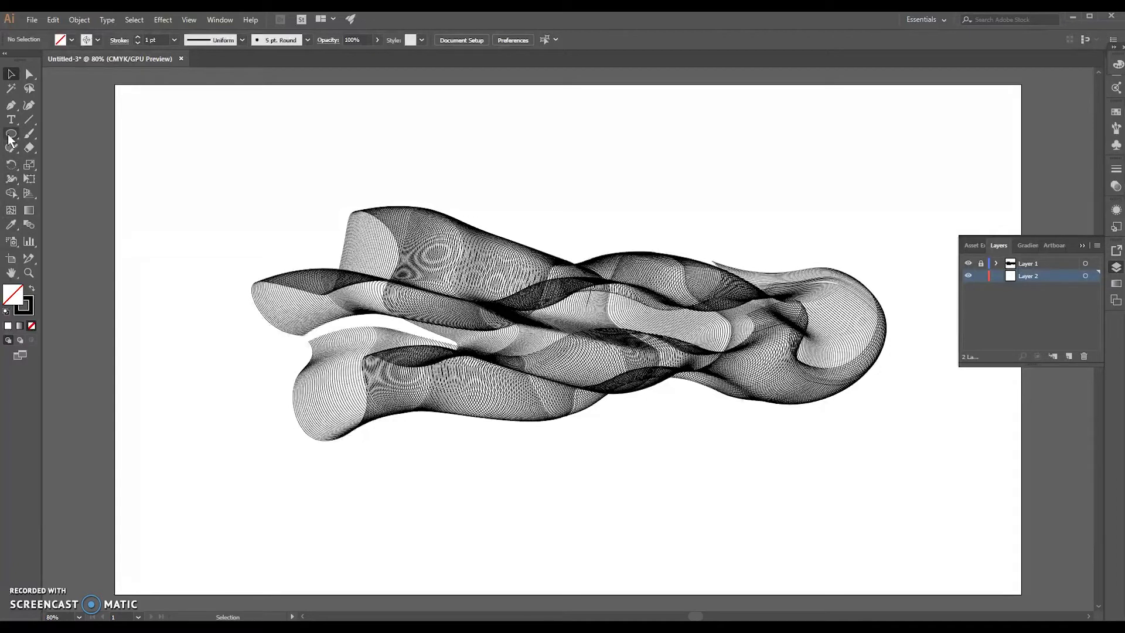
{"action": "left_click_drag", "start_coordinate": [9, 138], "coordinate": [47, 131]}
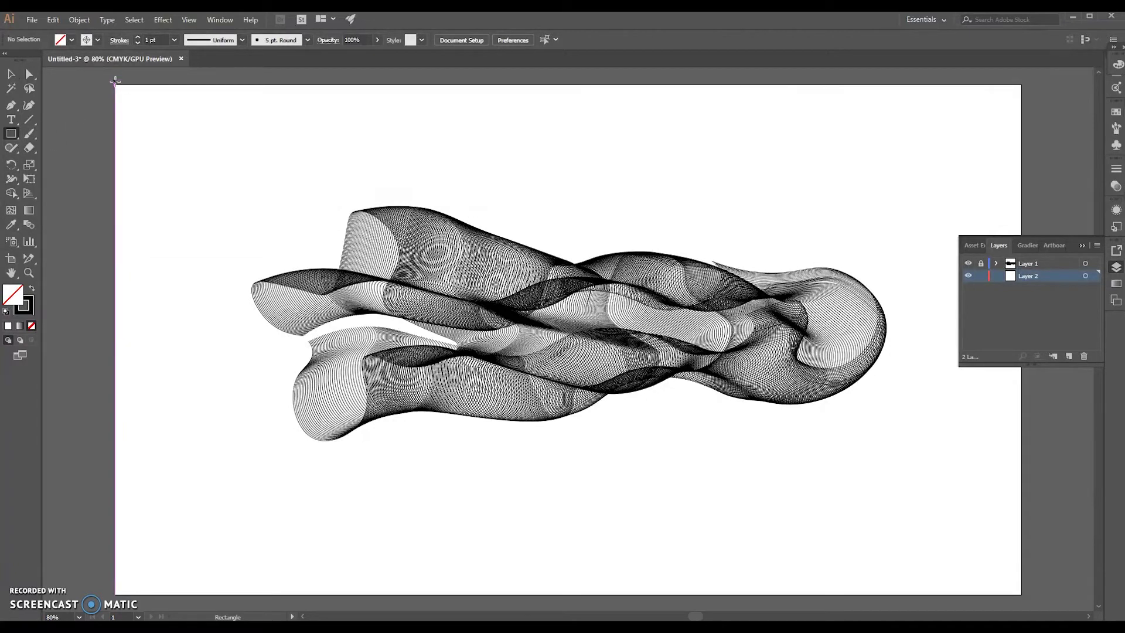
Step: Draw a 1920 × 1080 px rectangle over the whole artboard and fill it dark red
{"action": "left_click_drag", "start_coordinate": [114, 82], "coordinate": [1022, 594]}
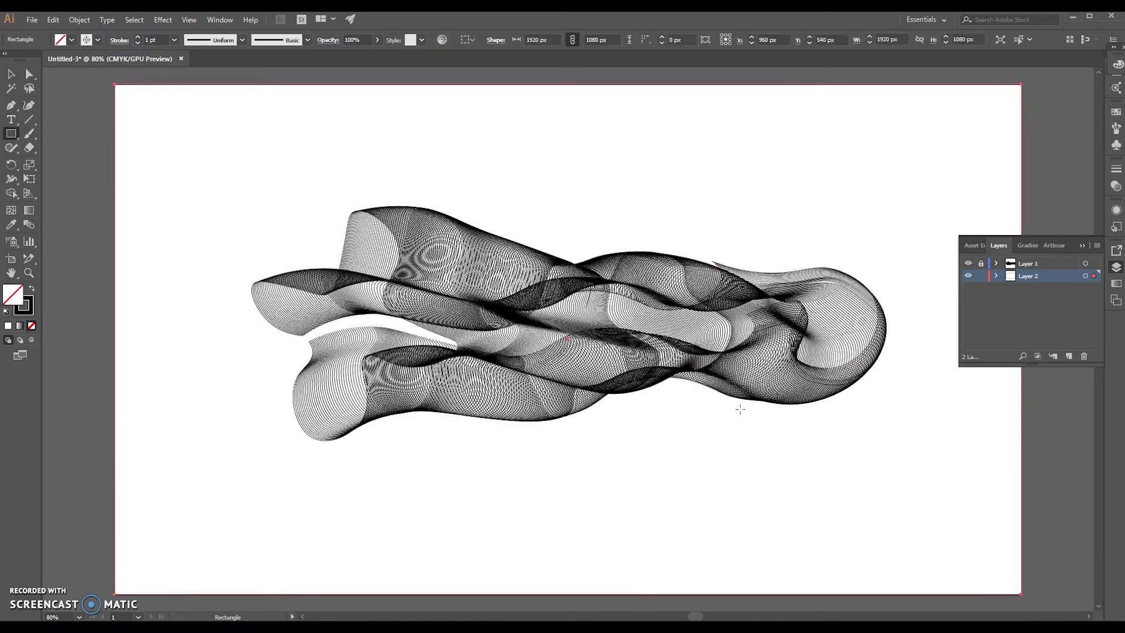
{"action": "left_click", "coordinate": [95, 41]}
{"action": "left_click_drag", "start_coordinate": [283, 145], "coordinate": [226, 166]}
{"action": "left_click", "coordinate": [219, 205]}
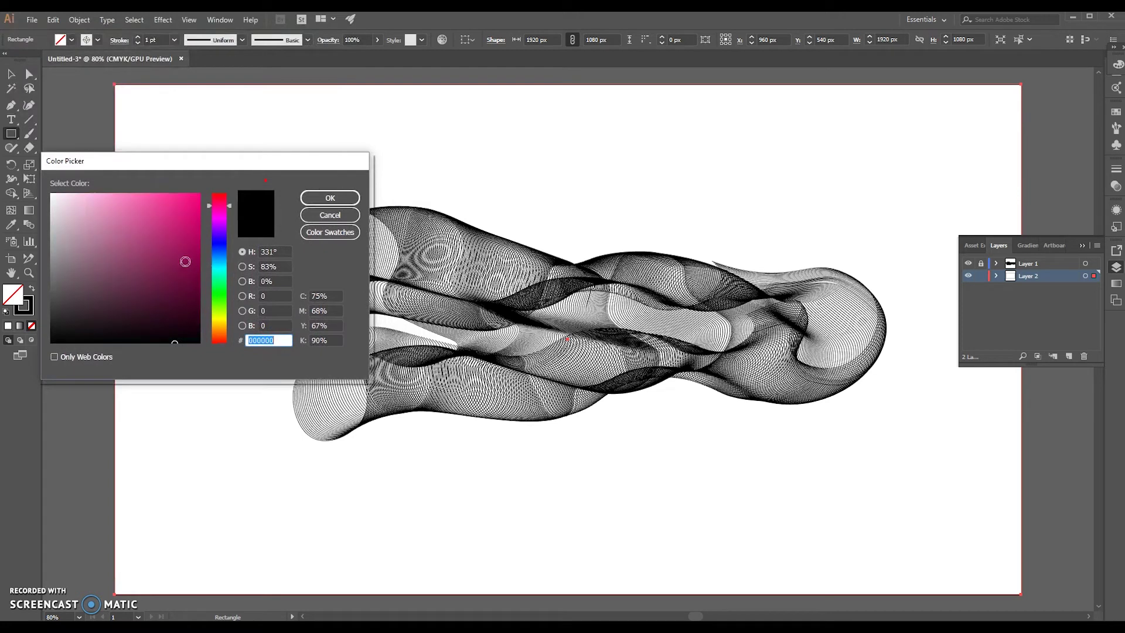
{"action": "left_click", "coordinate": [185, 261]}
{"action": "left_click", "coordinate": [195, 198]}
{"action": "left_click_drag", "start_coordinate": [219, 205], "coordinate": [212, 257]}
{"action": "left_click", "coordinate": [194, 216]}
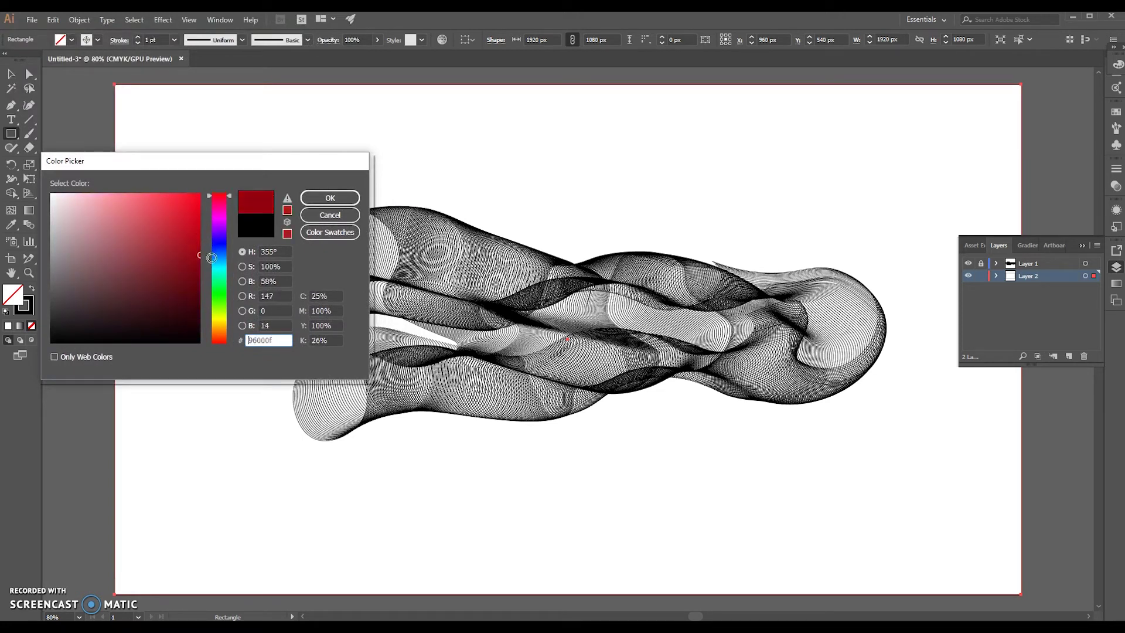
{"action": "left_click", "coordinate": [330, 198]}
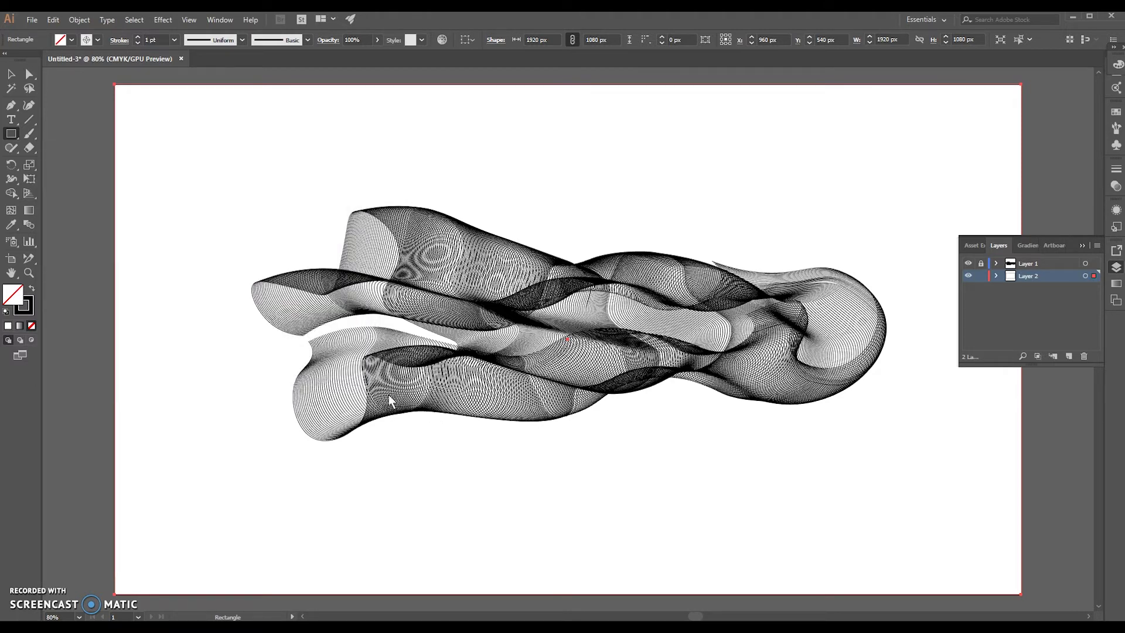
{"action": "key", "text": "comma"}
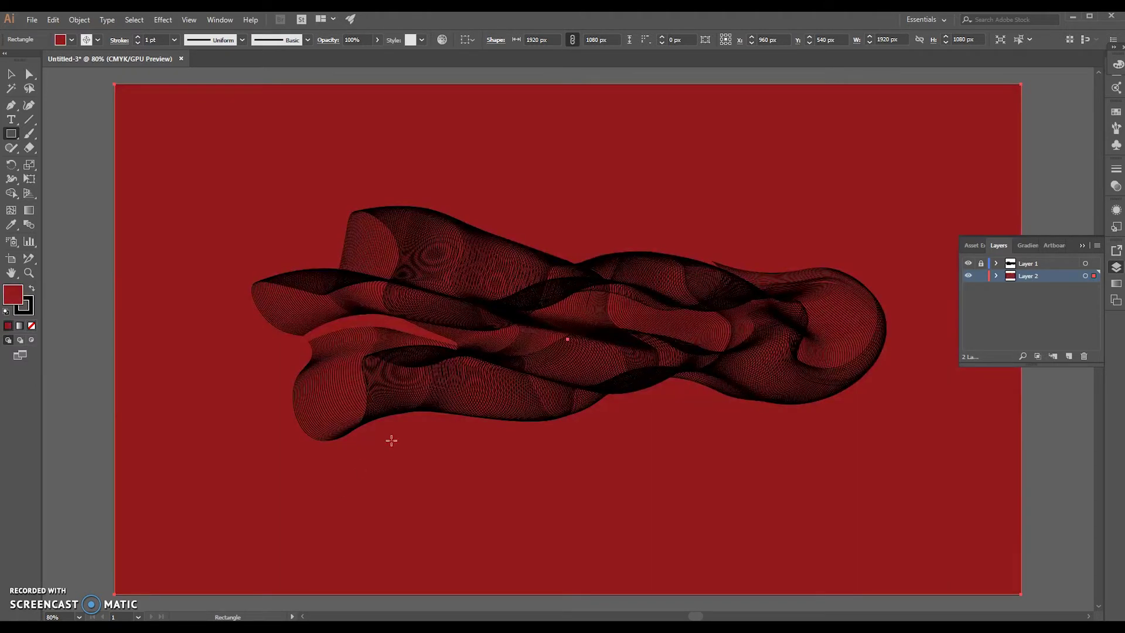
Step: Deselect the dark red background rectangle and lock Layer 2 beneath the ribbon
{"action": "left_click", "coordinate": [11, 75]}
{"action": "left_click", "coordinate": [76, 140]}
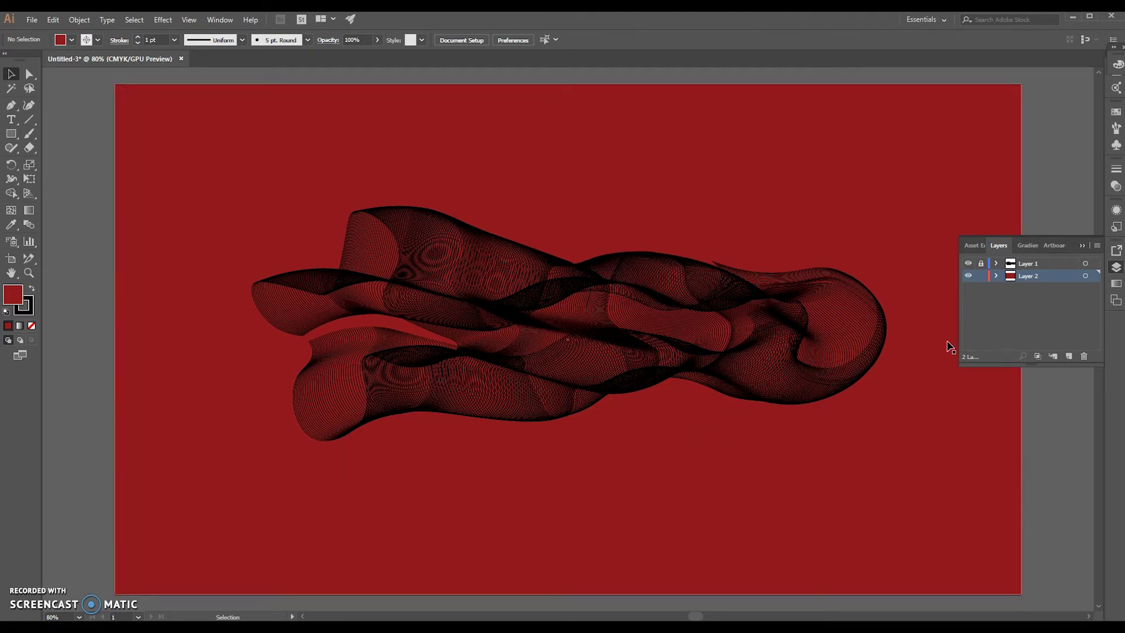
{"action": "left_click", "coordinate": [981, 275]}
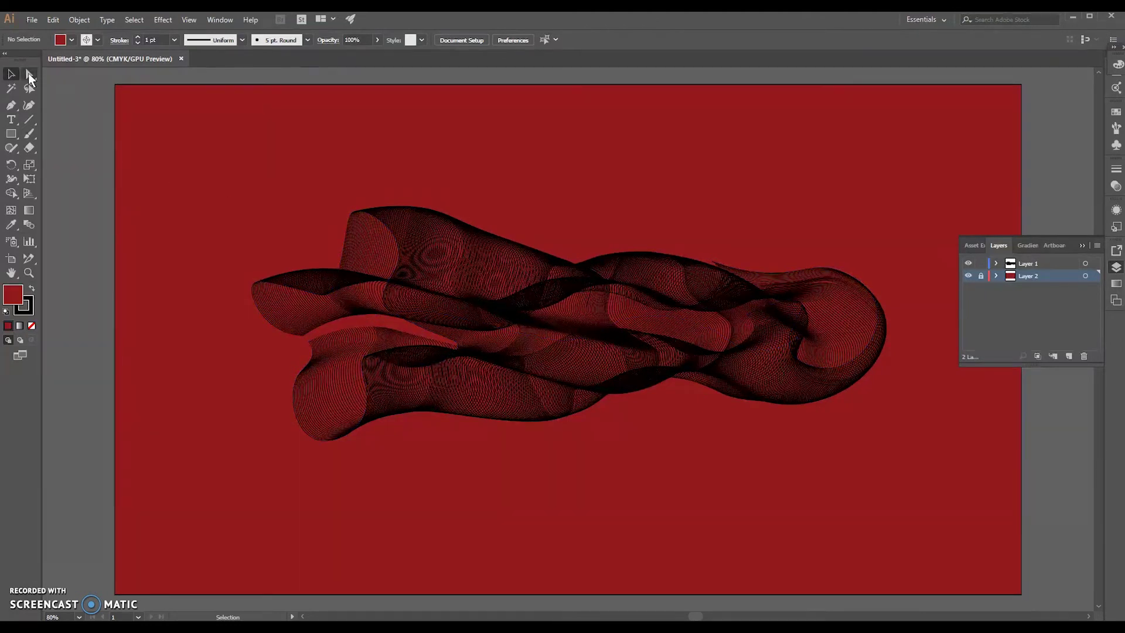
Step: Adjust anchors on the blend's wavy spine, right loop end and left edge
{"action": "left_click", "coordinate": [30, 75]}
{"action": "left_click", "coordinate": [584, 340]}
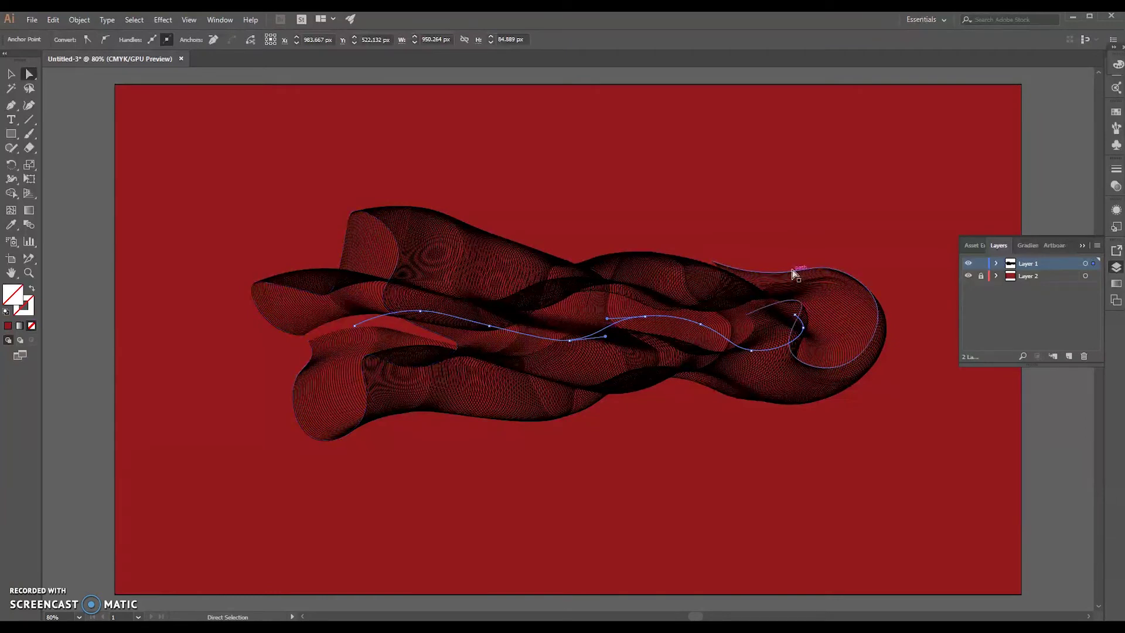
{"action": "mouse_move", "coordinate": [646, 319]}
{"action": "left_mouse_down"}
{"action": "mouse_move", "coordinate": [667, 319]}
{"action": "mouse_move", "coordinate": [647, 317]}
{"action": "left_mouse_up"}
{"action": "mouse_move", "coordinate": [714, 263]}
{"action": "left_mouse_down"}
{"action": "mouse_move", "coordinate": [720, 232]}
{"action": "mouse_move", "coordinate": [721, 253]}
{"action": "left_mouse_up"}
{"action": "left_click_drag", "start_coordinate": [306, 336], "coordinate": [305, 330]}
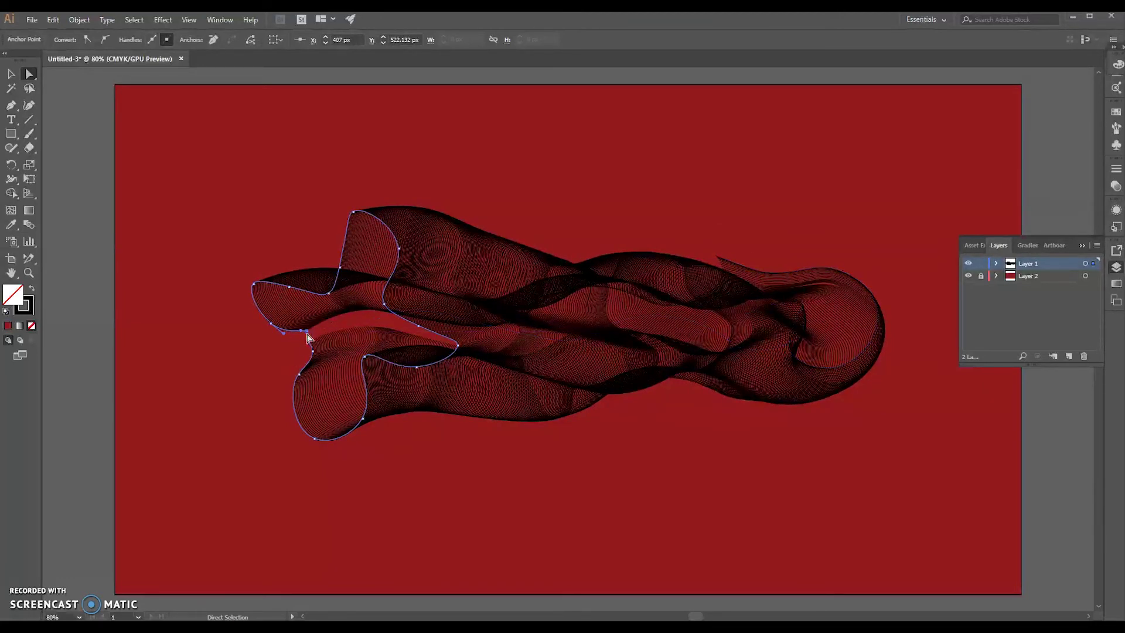
{"action": "key", "text": "ctrl+shift+a"}
Step: Refine the spine's right-hand curve and handles for a smoother wave, then deselect
{"action": "left_click_drag", "start_coordinate": [569, 340], "coordinate": [586, 345]}
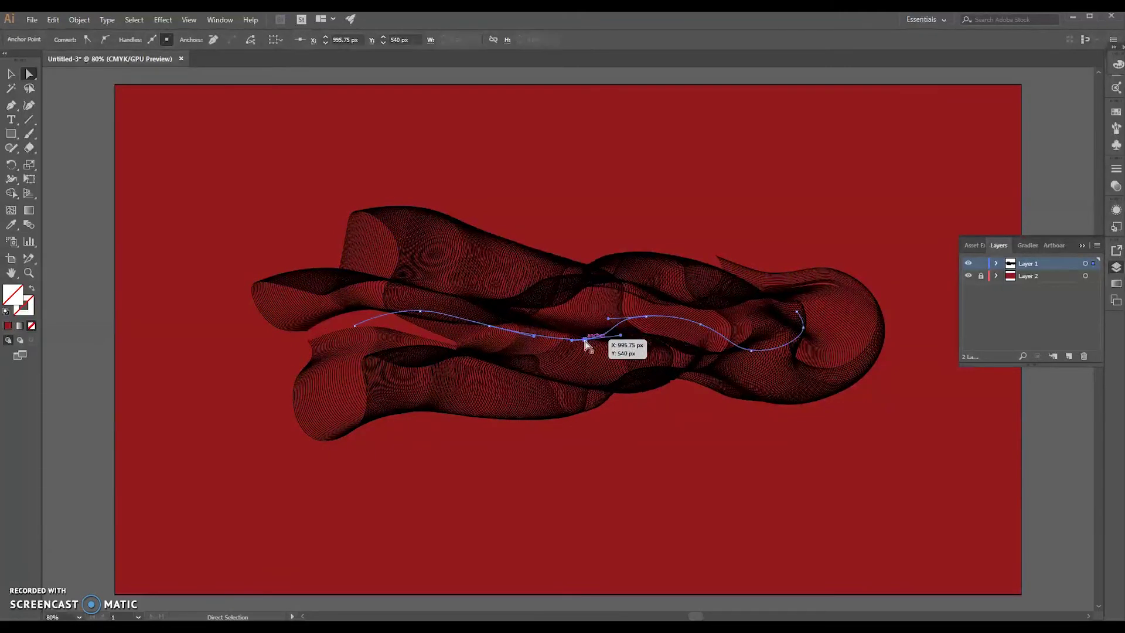
{"action": "left_click_drag", "start_coordinate": [570, 343], "coordinate": [571, 342]}
{"action": "left_click_drag", "start_coordinate": [700, 329], "coordinate": [692, 324]}
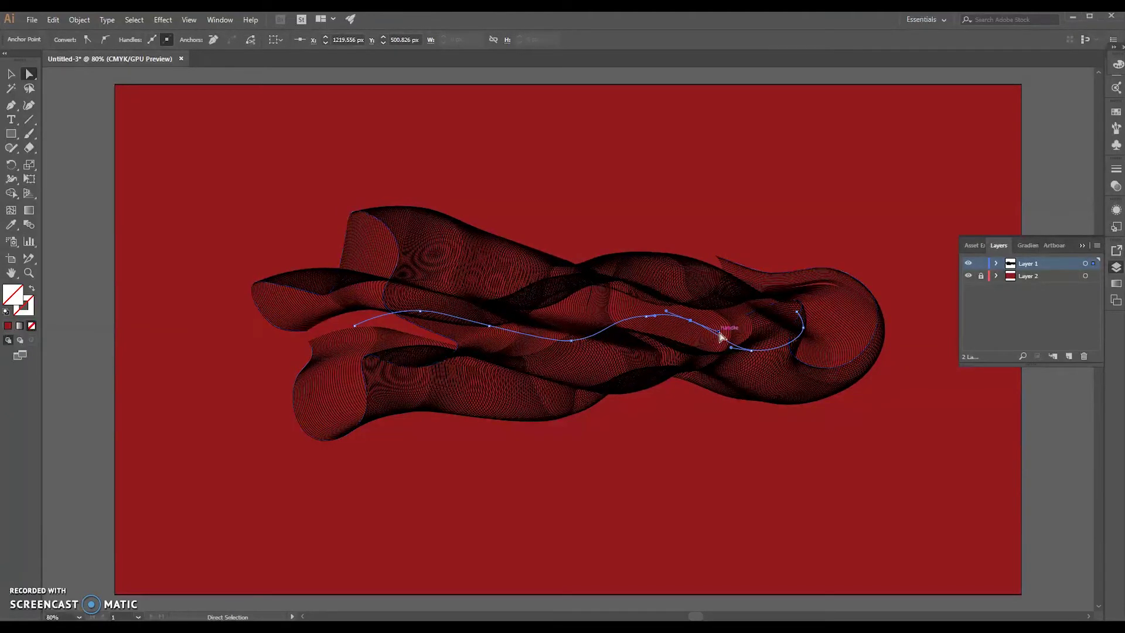
{"action": "left_click_drag", "start_coordinate": [721, 335], "coordinate": [720, 350]}
{"action": "left_click", "coordinate": [739, 501]}
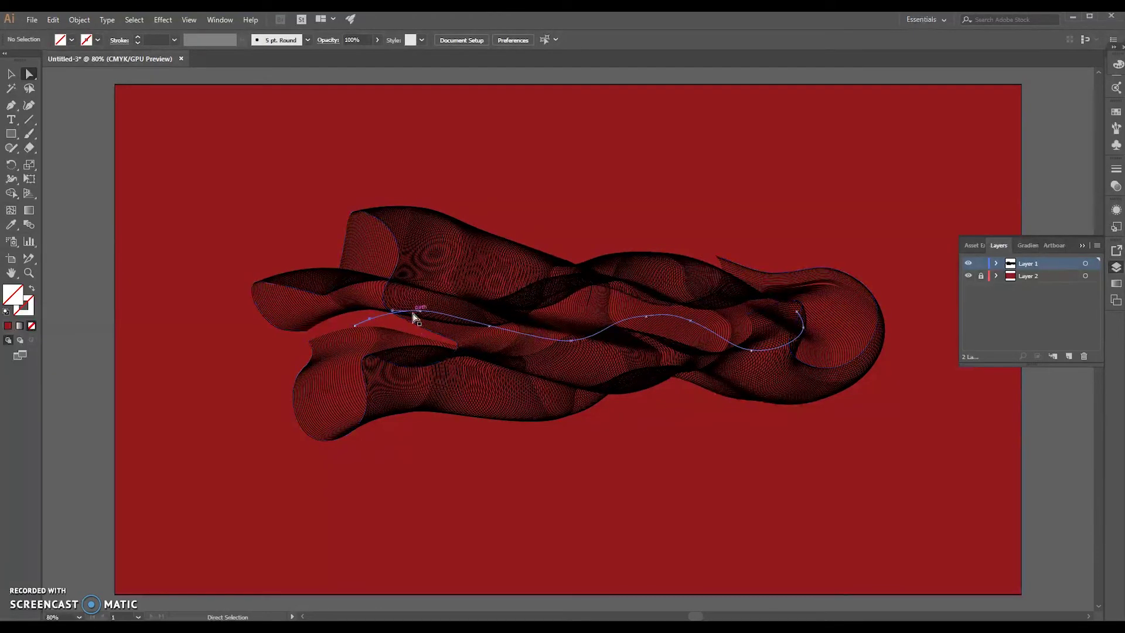
{"action": "left_click", "coordinate": [415, 315]}
{"action": "key", "text": "ctrl+a"}
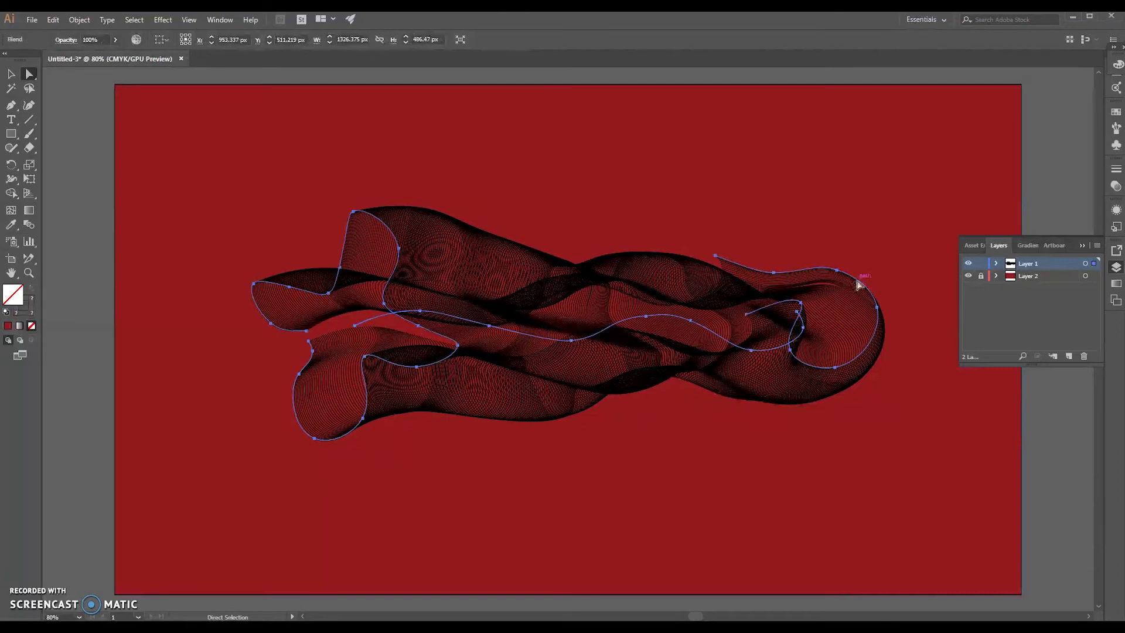
{"action": "left_click", "coordinate": [739, 528]}
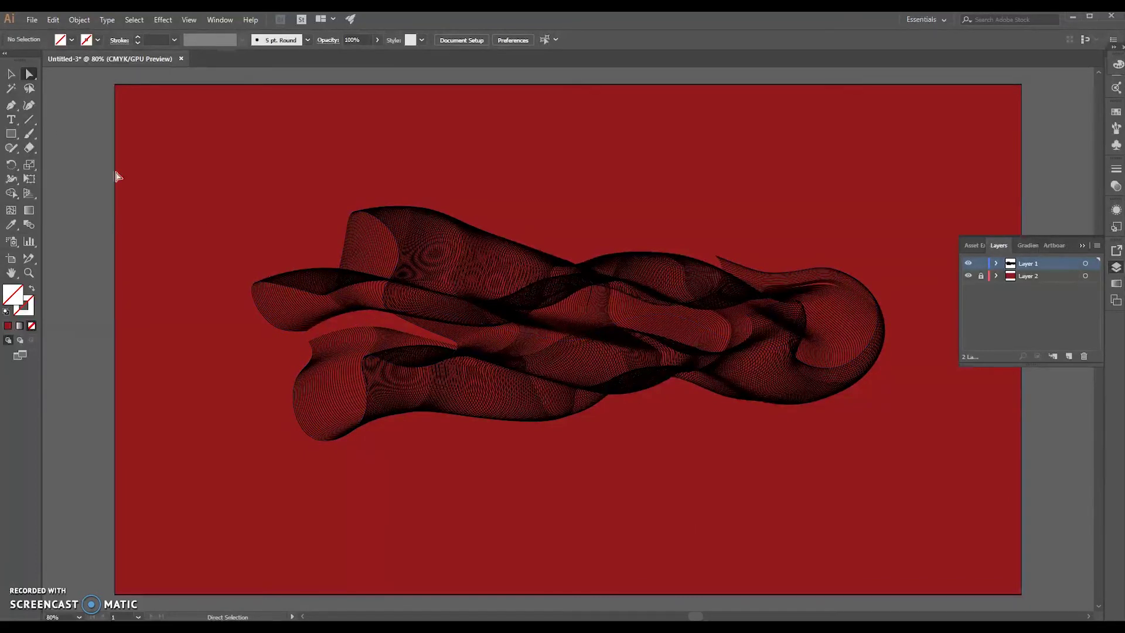
{"action": "key", "text": "v"}
{"action": "left_click", "coordinate": [408, 274]}
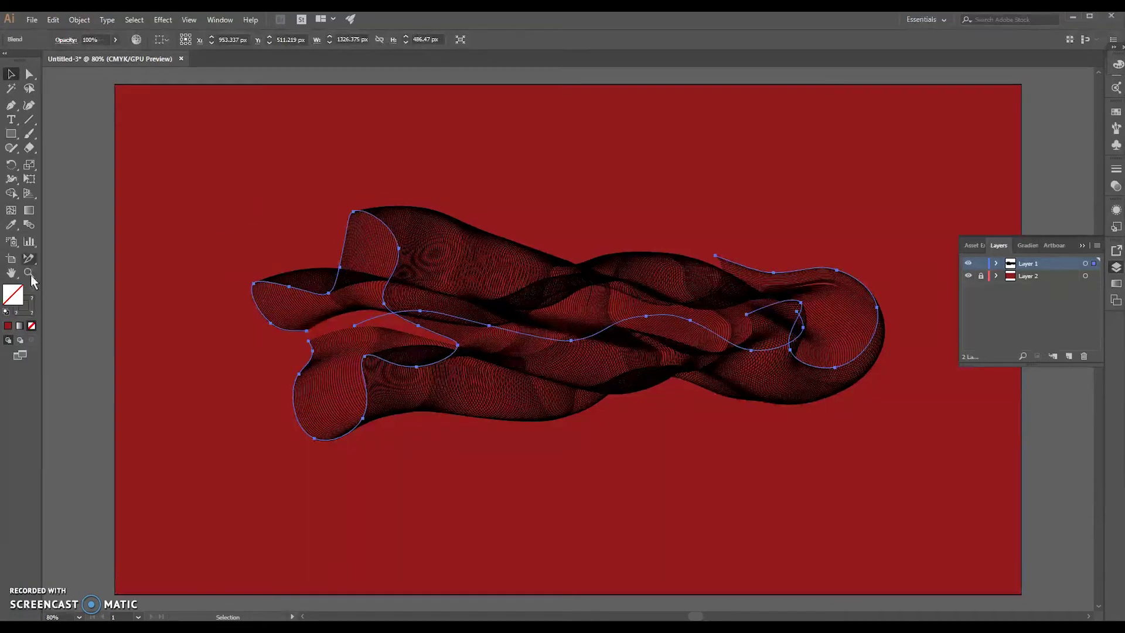
{"action": "double_click", "coordinate": [18, 301]}
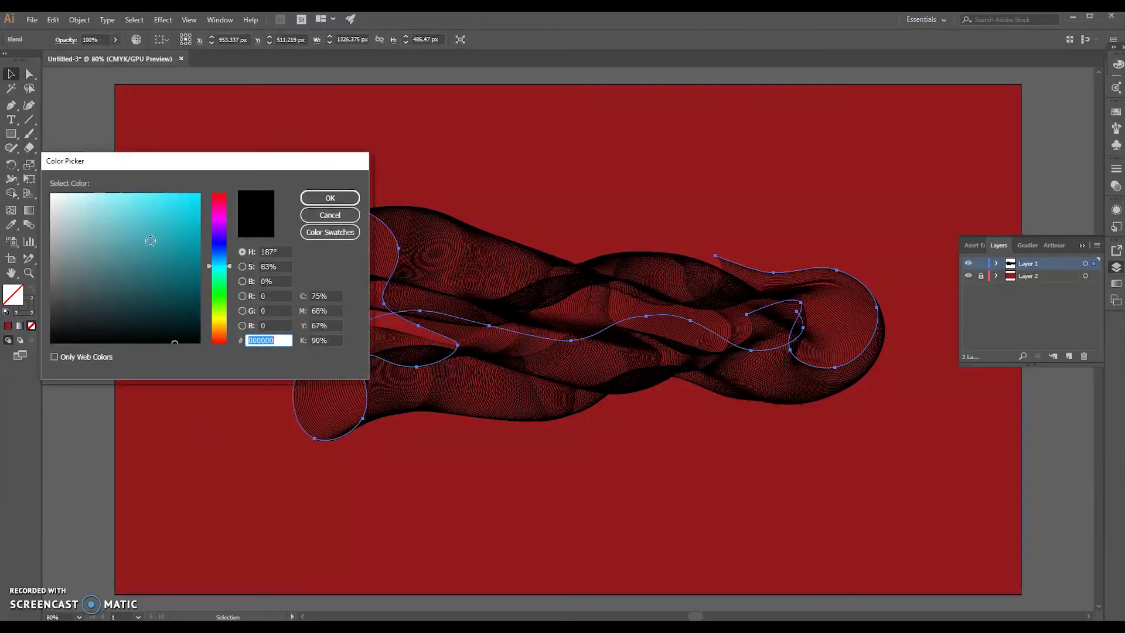
{"action": "left_click", "coordinate": [151, 241]}
{"action": "left_click", "coordinate": [329, 199]}
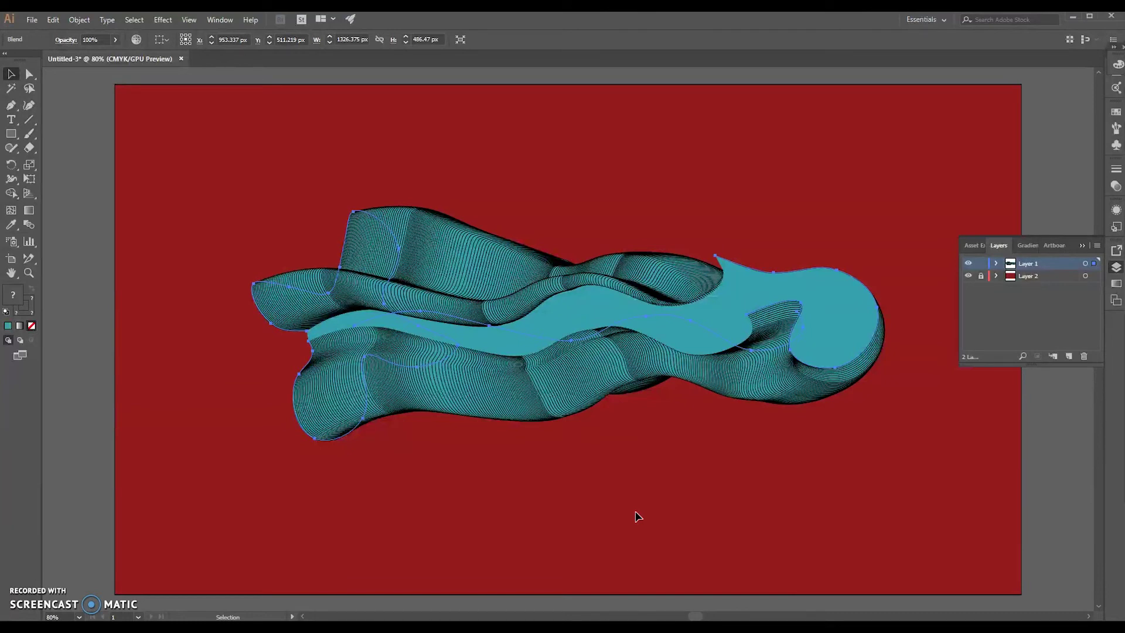
{"action": "key", "text": "ctrl"}
{"action": "key", "text": "ctrl+z"}
{"action": "left_click", "coordinate": [581, 495]}
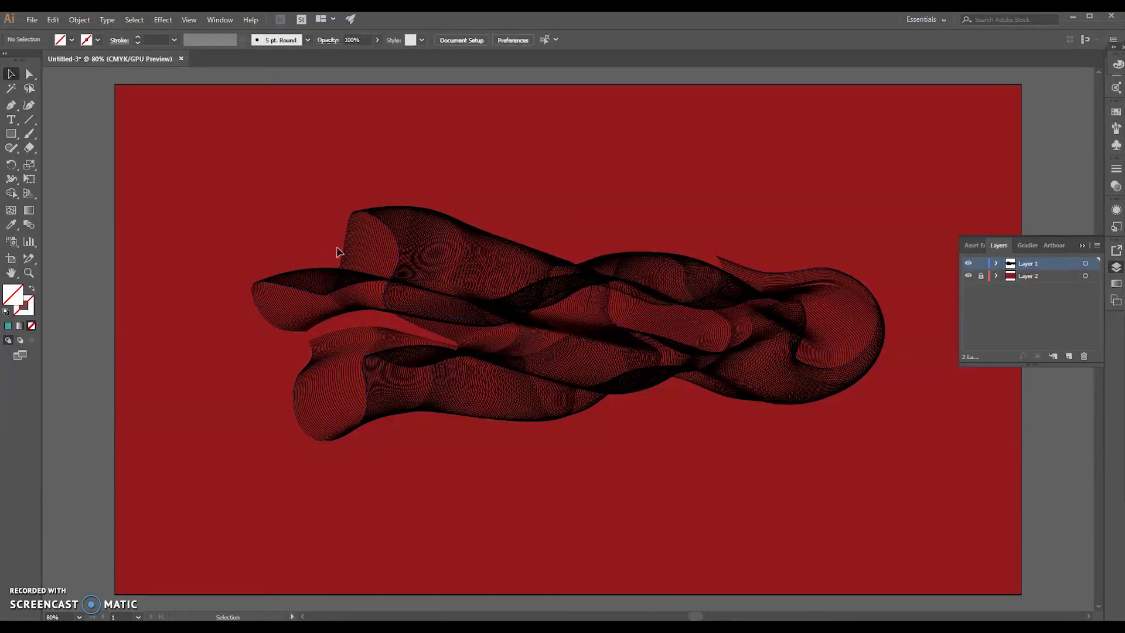
Step: Stroke the blend's left end path blue-purple in Isolation Mode, shading lines into black
{"action": "left_click", "coordinate": [348, 236]}
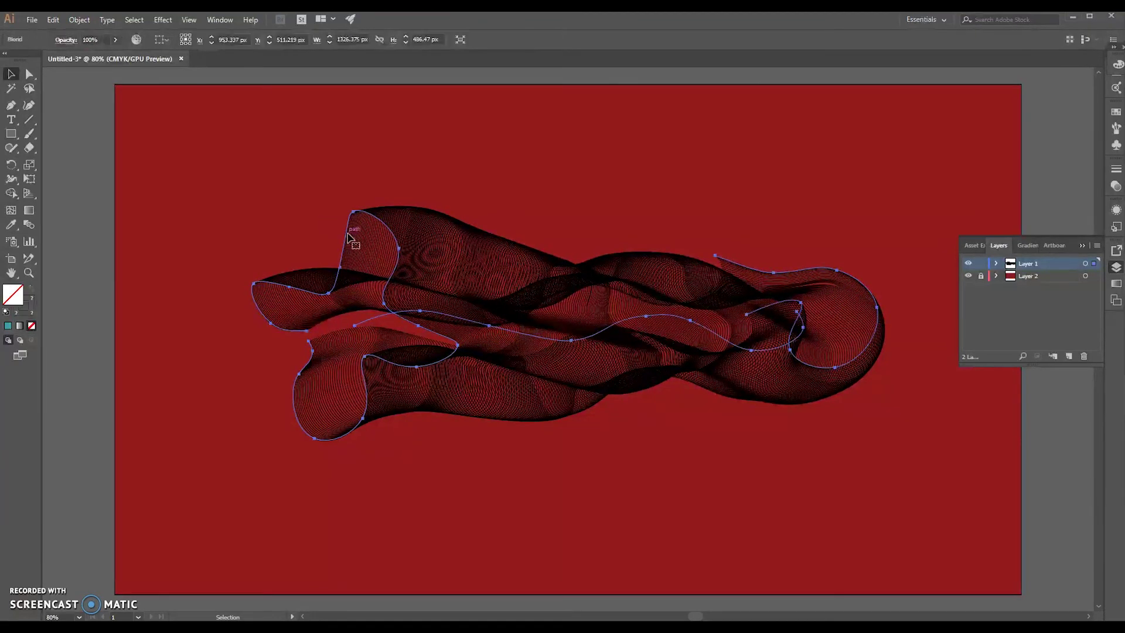
{"action": "double_click", "coordinate": [347, 239]}
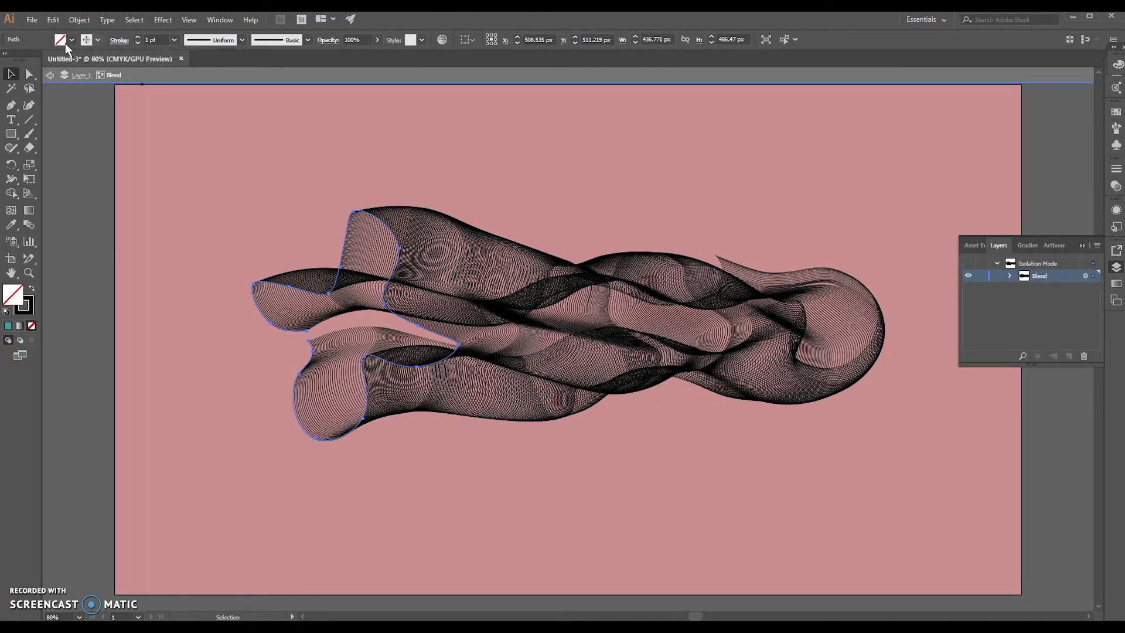
{"action": "left_click", "coordinate": [97, 40]}
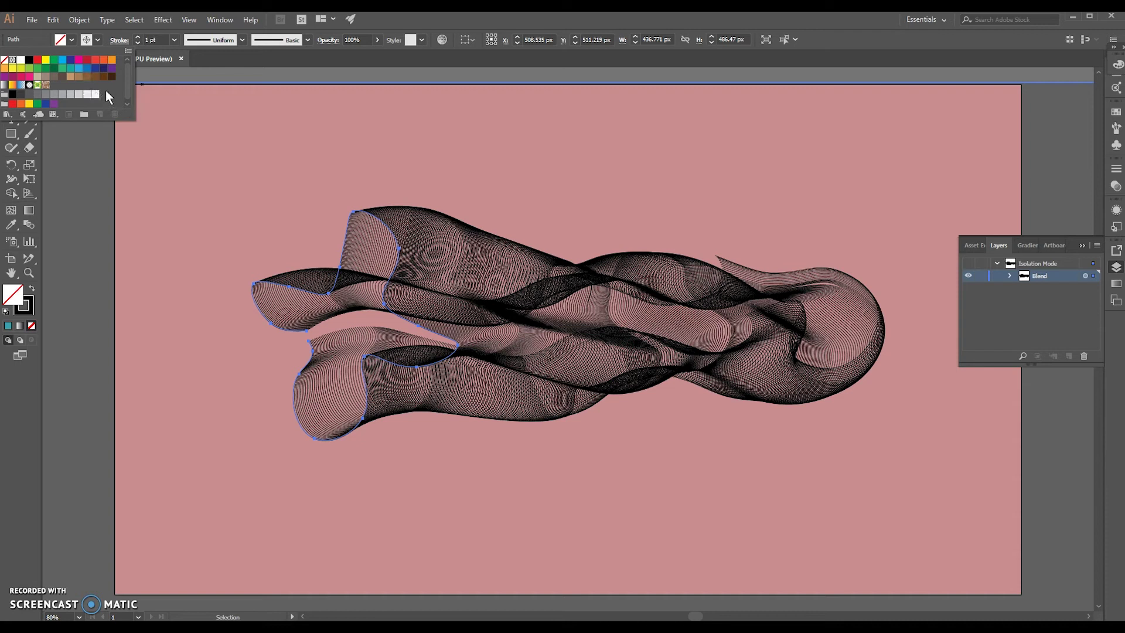
{"action": "left_click", "coordinate": [75, 63]}
{"action": "left_click", "coordinate": [369, 479]}
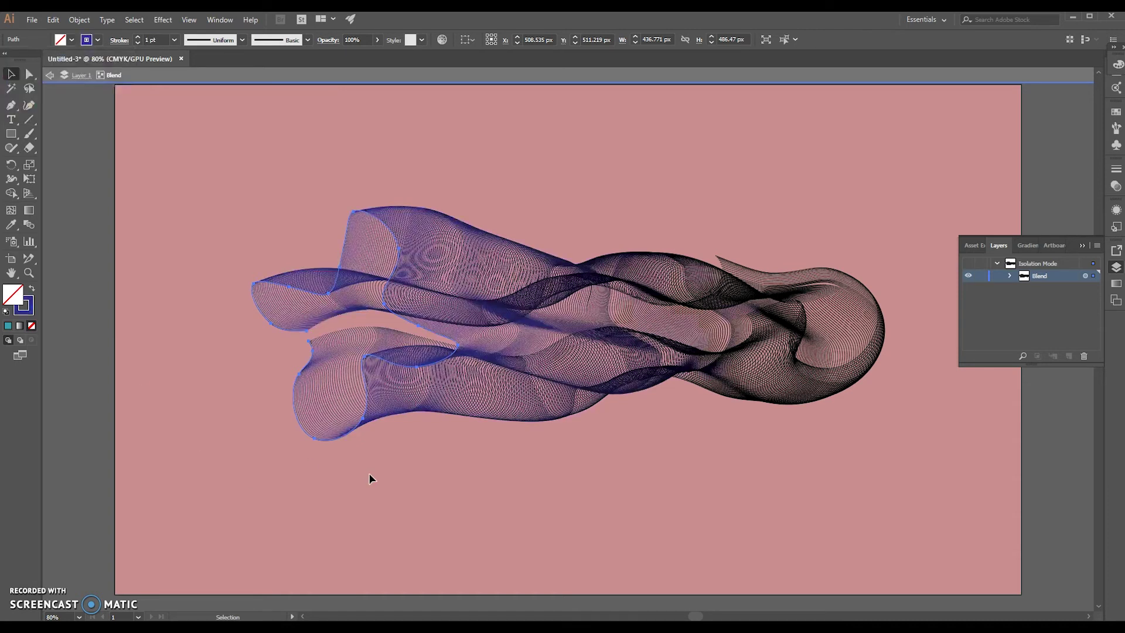
{"action": "double_click", "coordinate": [290, 497]}
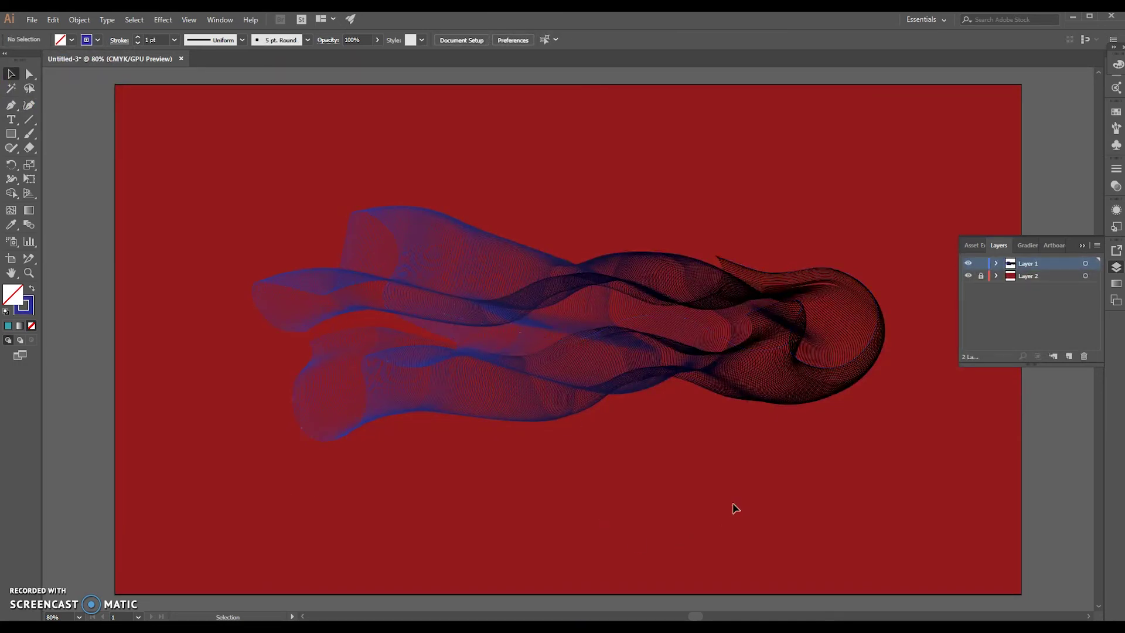
Step: Apply the Orange, Yellow gradient stroke to the blend's right end path
{"action": "left_click", "coordinate": [834, 271]}
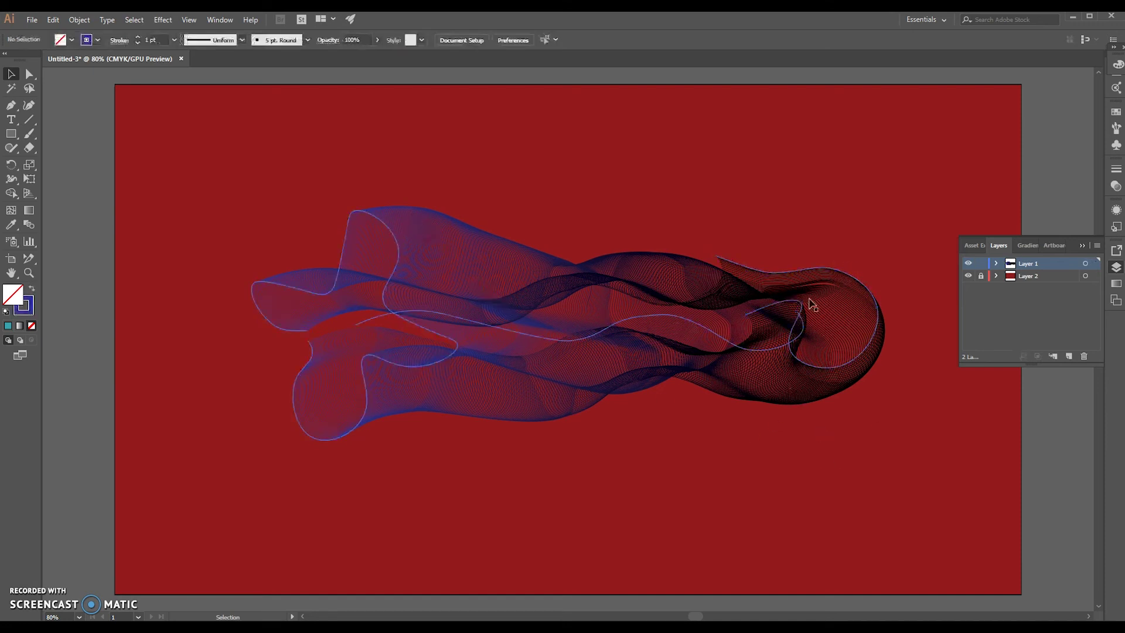
{"action": "double_click", "coordinate": [818, 273]}
{"action": "left_click", "coordinate": [819, 274]}
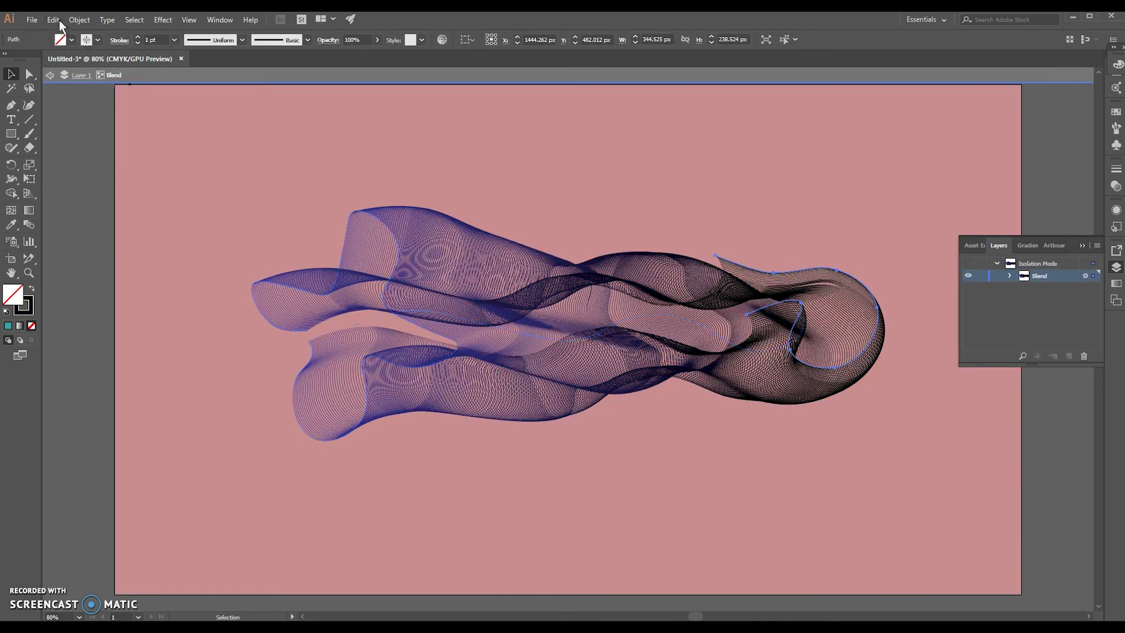
{"action": "left_click", "coordinate": [97, 41]}
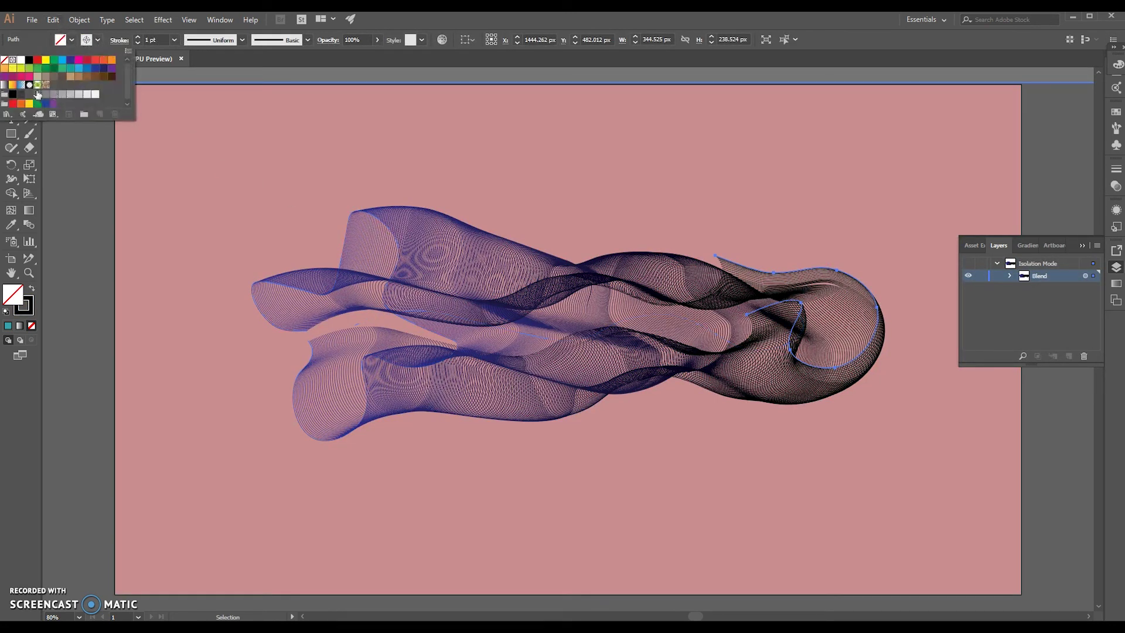
{"action": "left_click", "coordinate": [14, 86]}
{"action": "left_click", "coordinate": [598, 486]}
{"action": "double_click", "coordinate": [598, 487]}
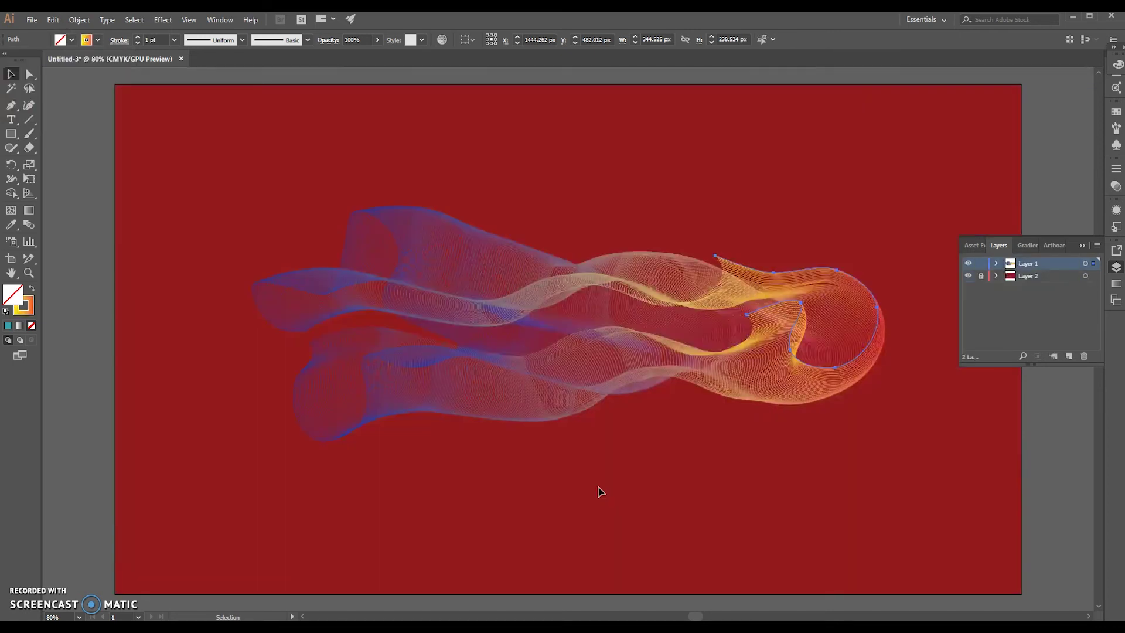
{"action": "left_click", "coordinate": [416, 389], "text": "shift"}
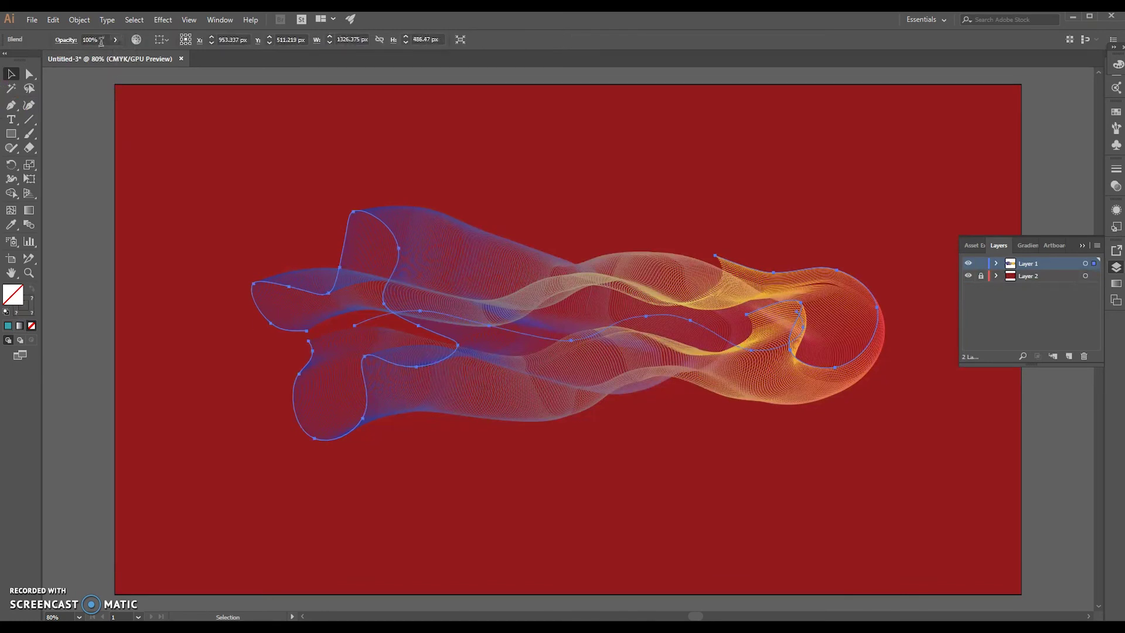
{"action": "double_click", "coordinate": [340, 287]}
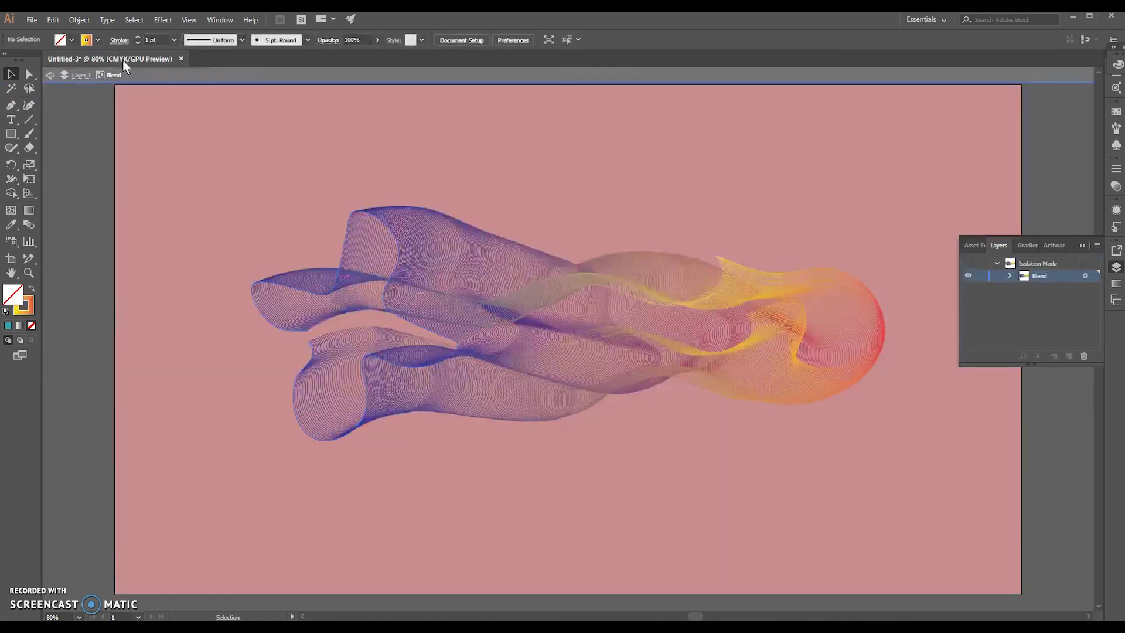
{"action": "left_click", "coordinate": [150, 40]}
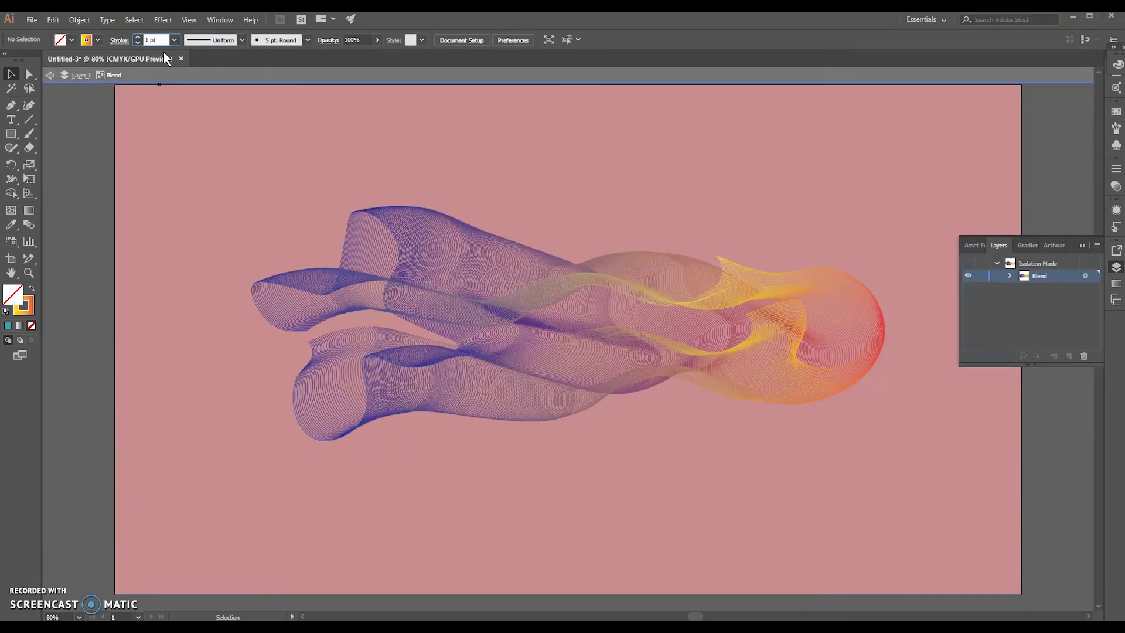
{"action": "type", "text": "3"}
{"action": "key", "text": "Return"}
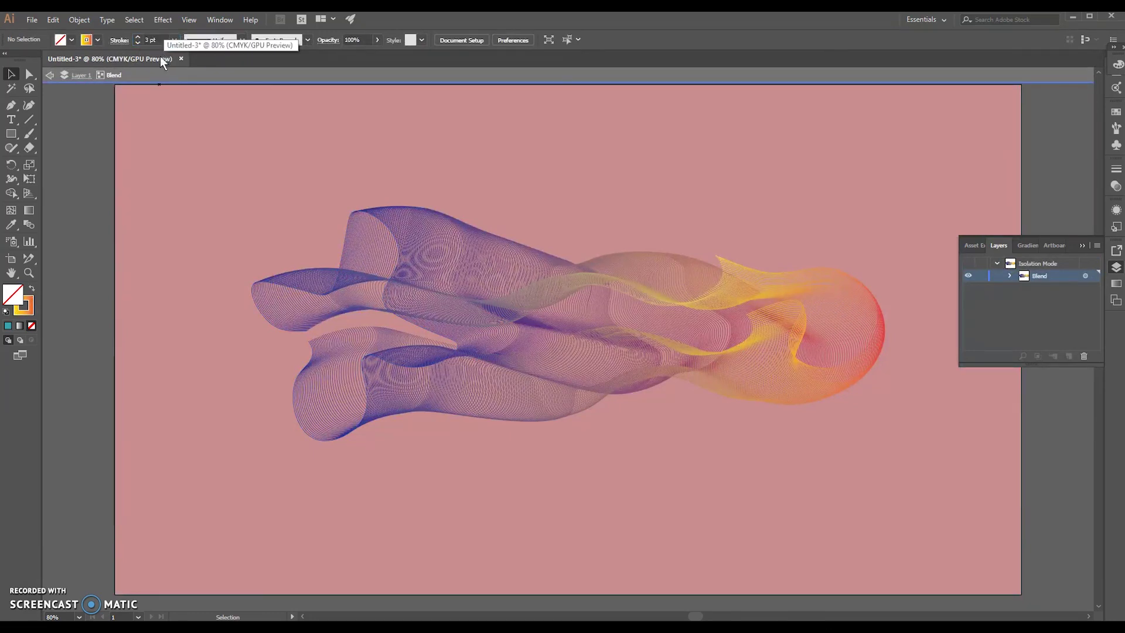
{"action": "left_click", "coordinate": [149, 39]}
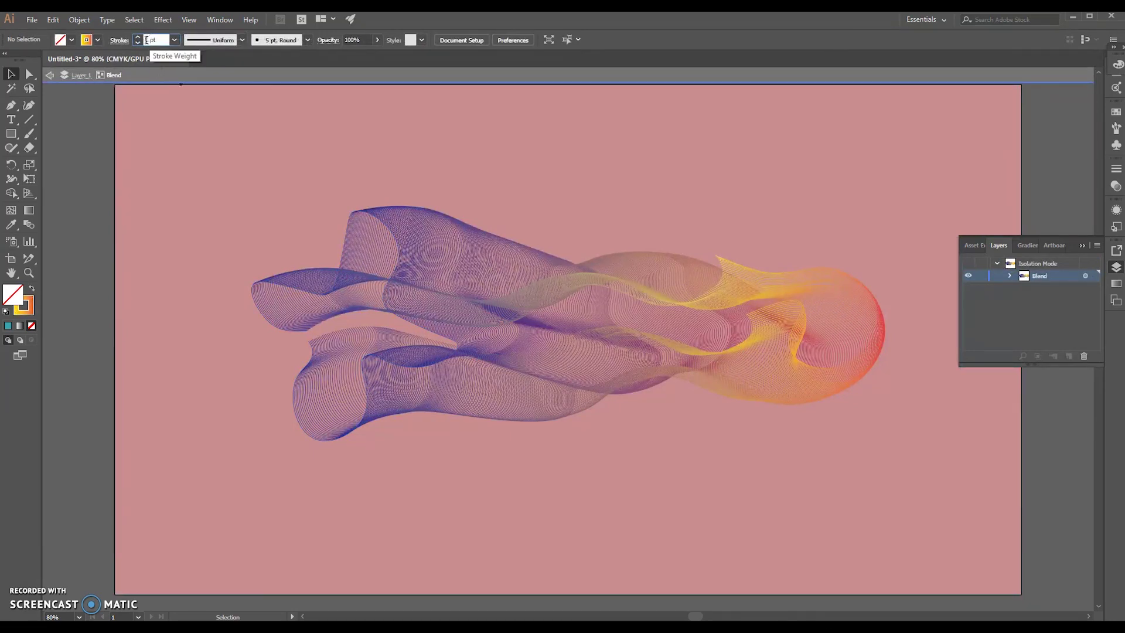
{"action": "double_click", "coordinate": [148, 39]}
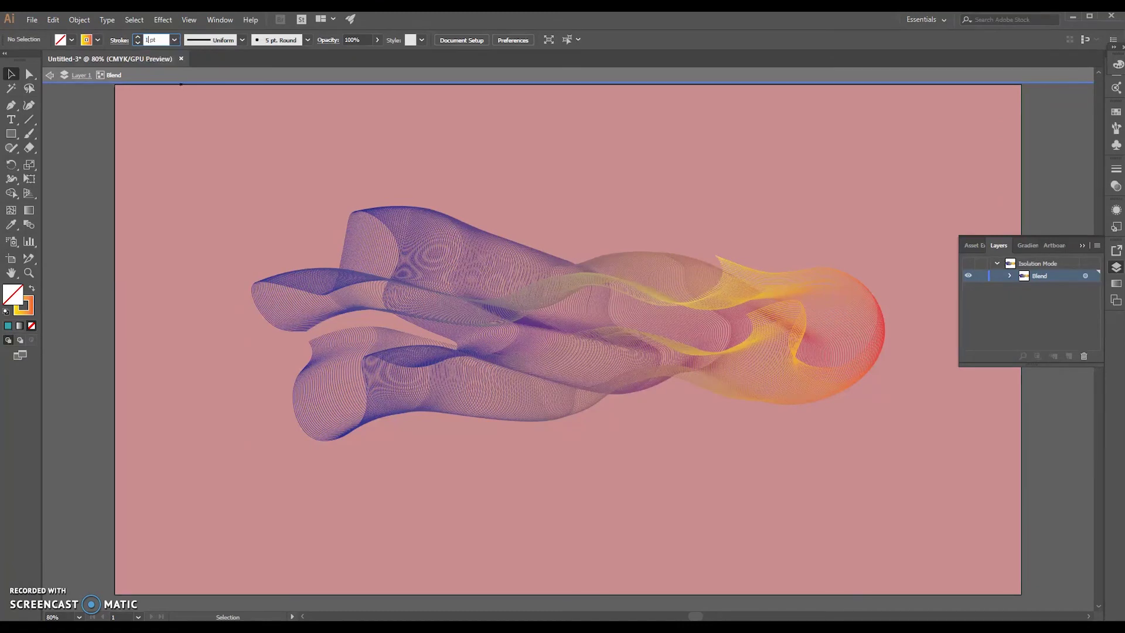
{"action": "double_click", "coordinate": [213, 121]}
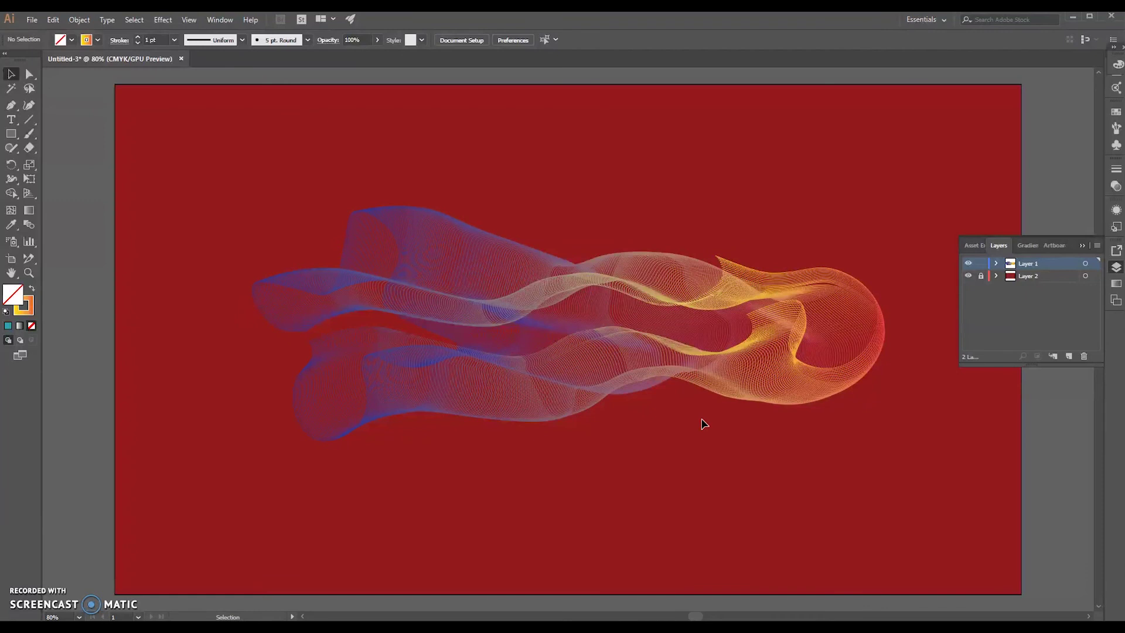
Step: Unlock Layer 2 and darken the background rectangle's fill to 70141b
{"action": "left_click", "coordinate": [980, 276]}
{"action": "left_click", "coordinate": [937, 349]}
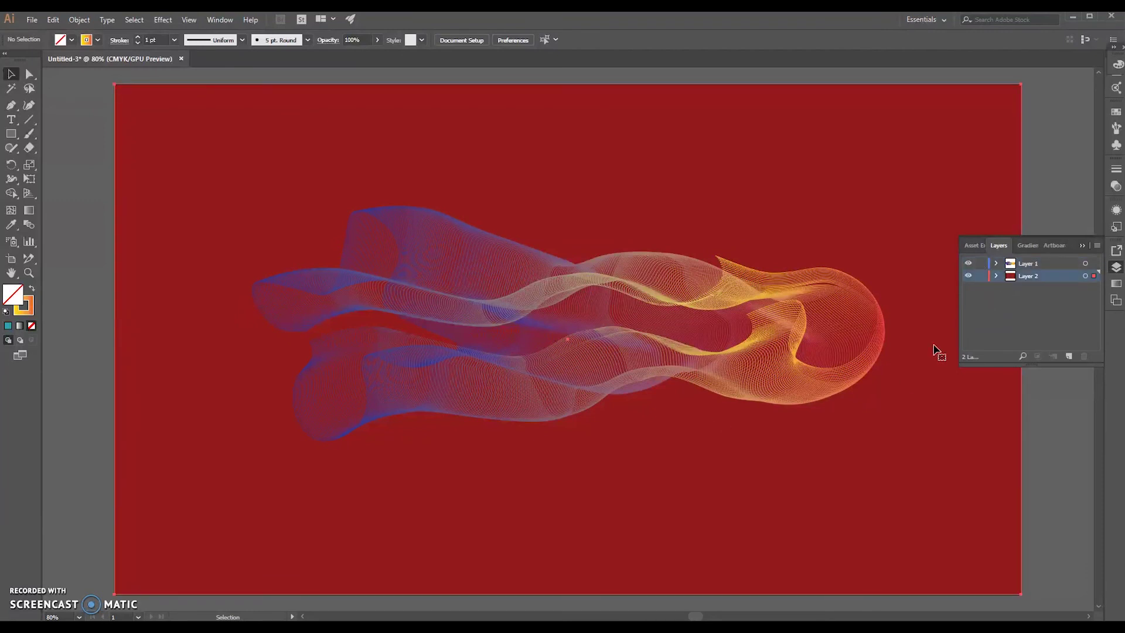
{"action": "double_click", "coordinate": [12, 293]}
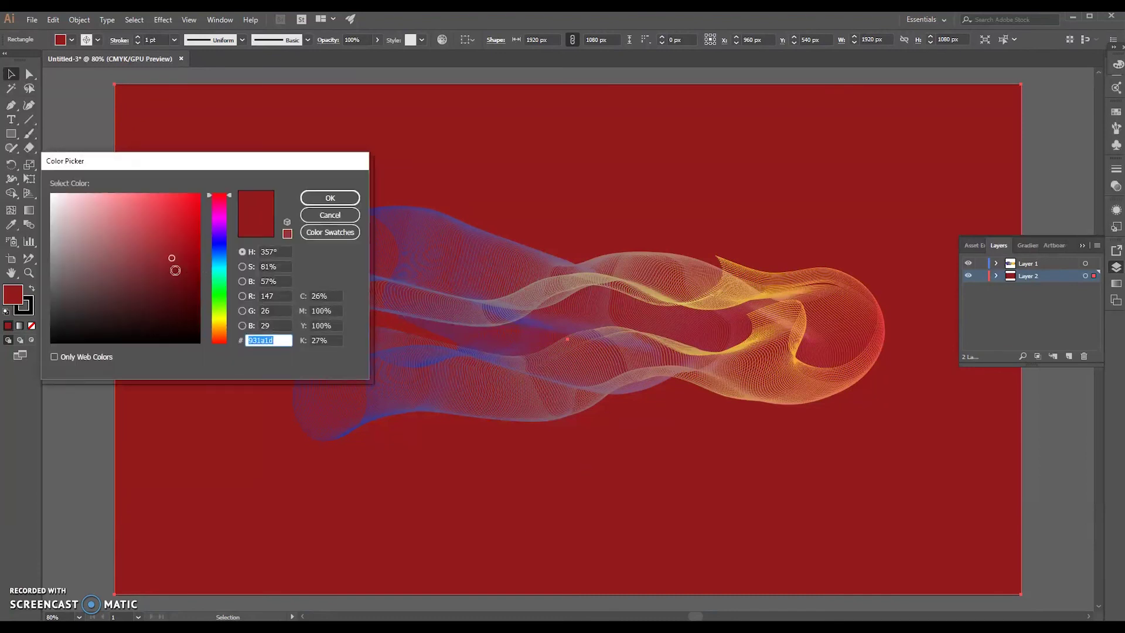
{"action": "left_click_drag", "start_coordinate": [174, 262], "coordinate": [174, 283]}
{"action": "left_click", "coordinate": [330, 198]}
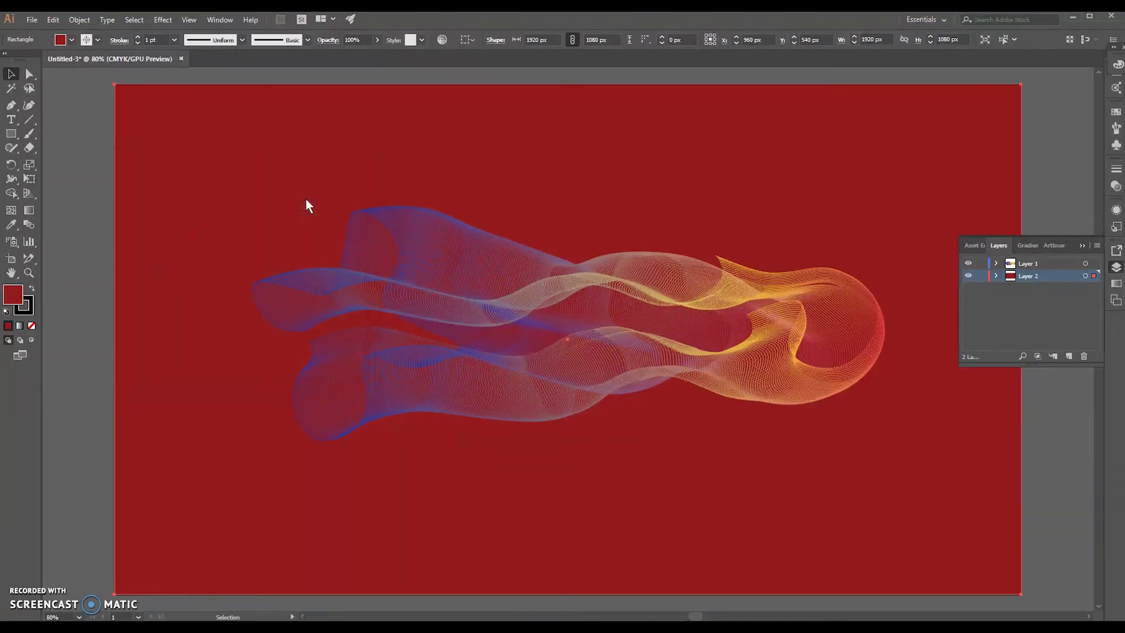